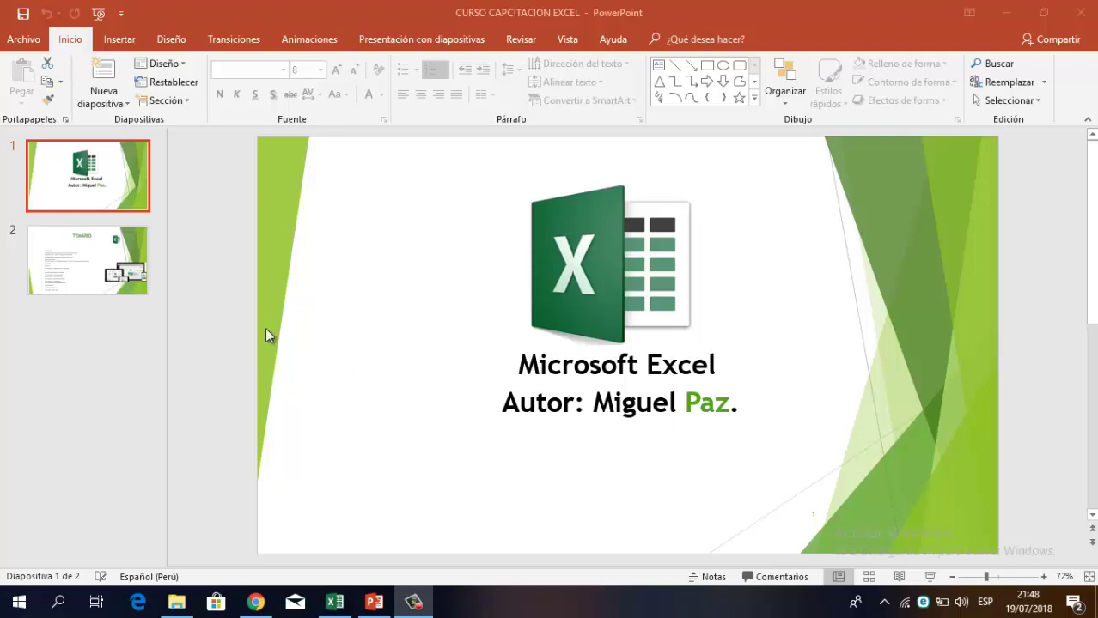
- Show the TEMARIO slide in PowerPoint, then switch to the Tutorial_Excel workbook
click(125, 278)
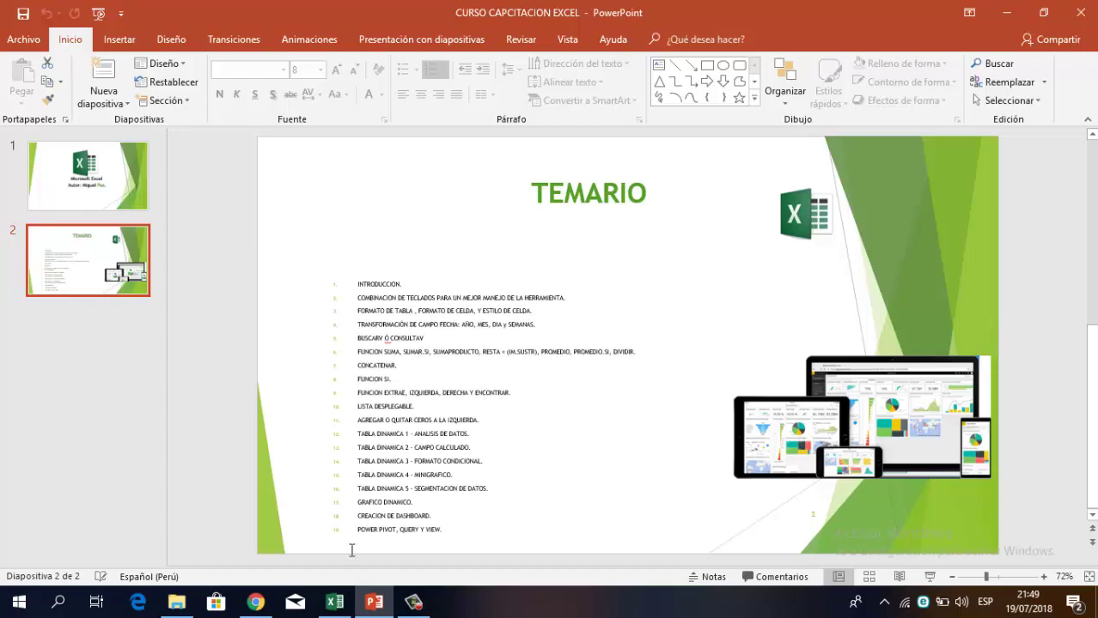
click(334, 602)
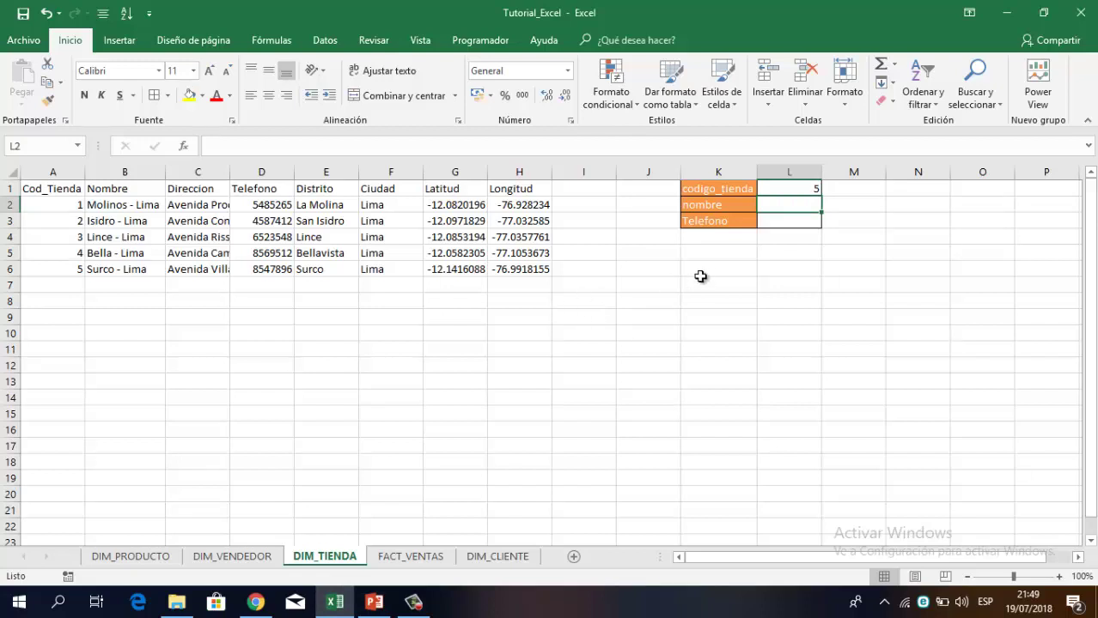
click(699, 190)
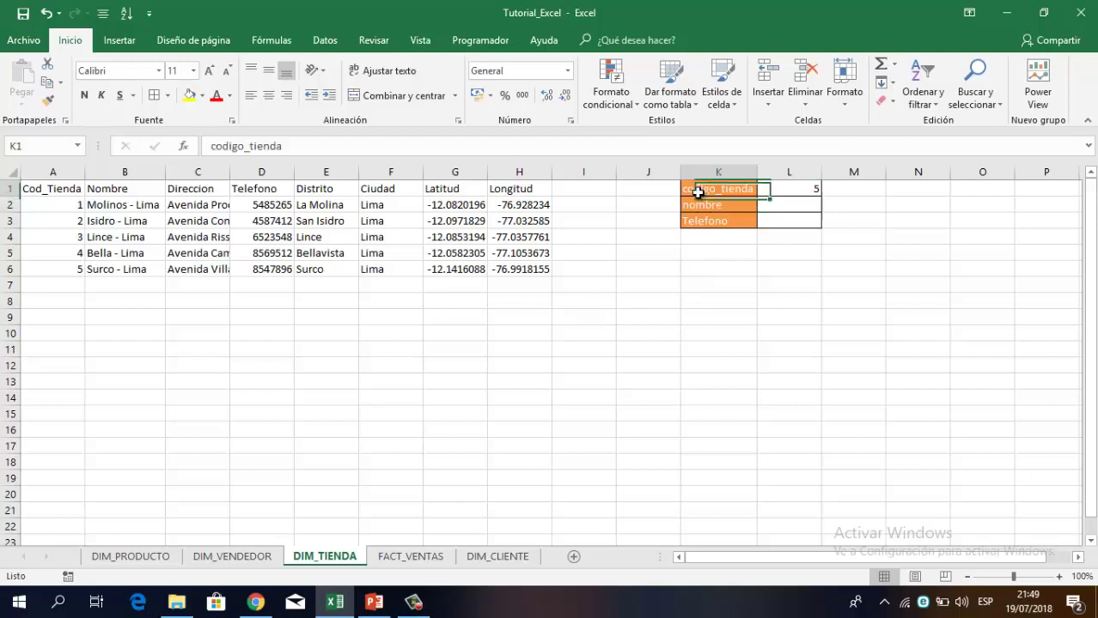
click(704, 210)
click(717, 219)
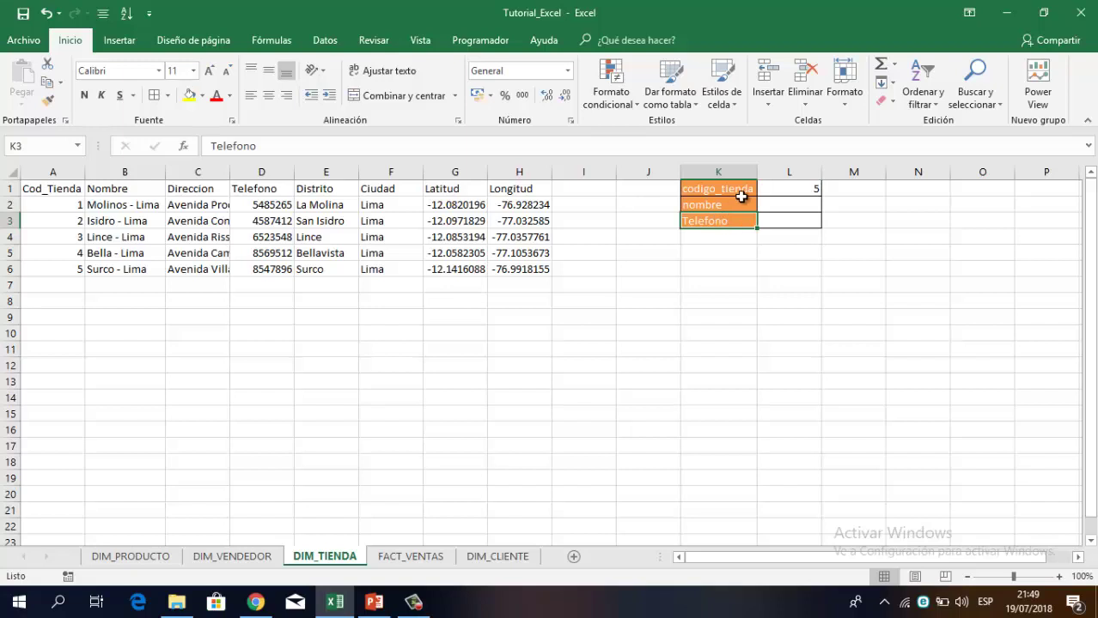
click(777, 191)
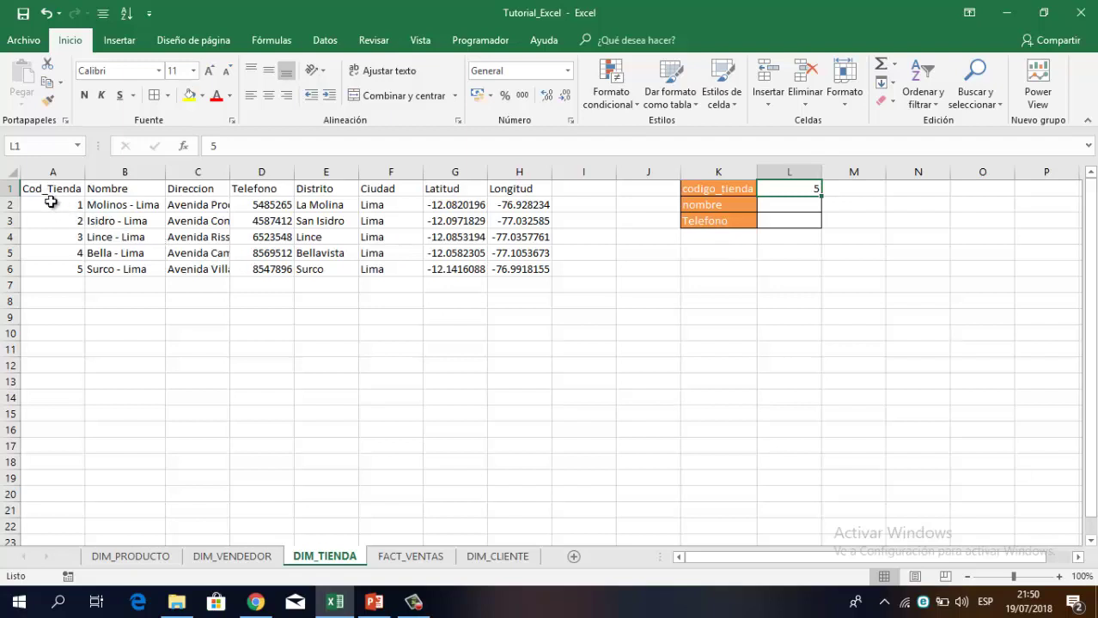
drag(57, 204, 521, 270)
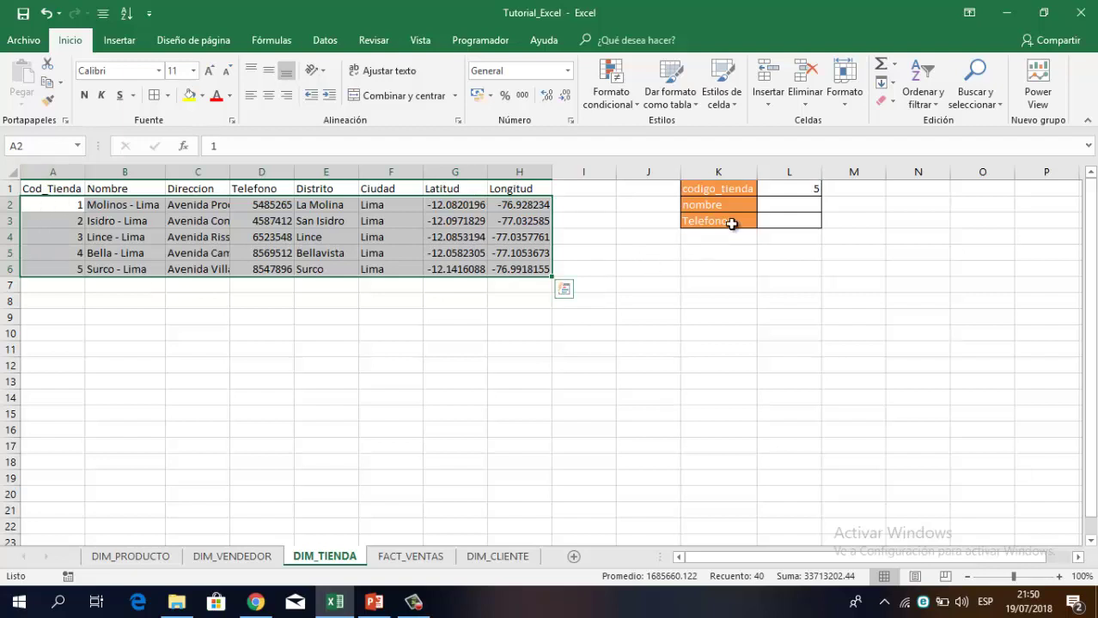
click(787, 206)
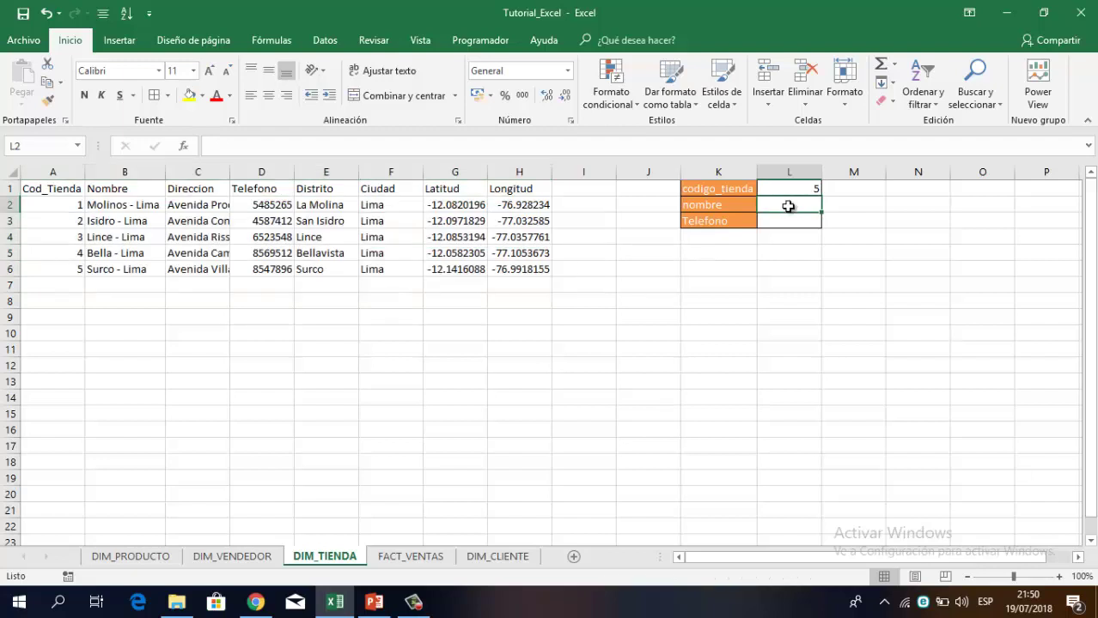
- Start =BUSCARV() in L2 from the autocomplete list and open its function arguments dialog
text(=BUS)
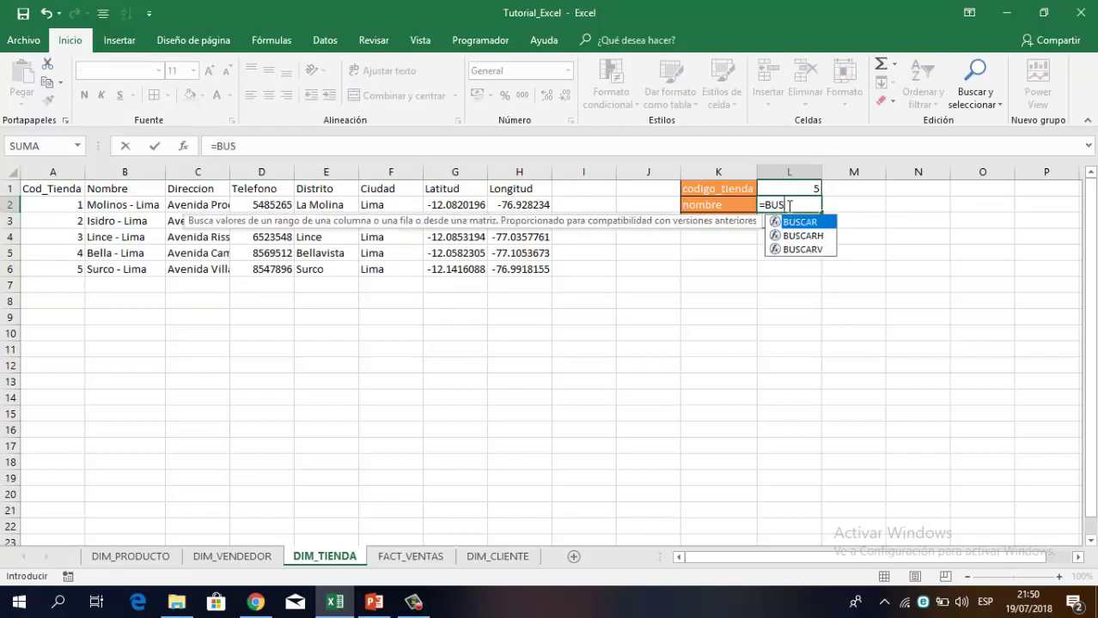
text(CA)
key(Down)
key(Down)
key(Tab)
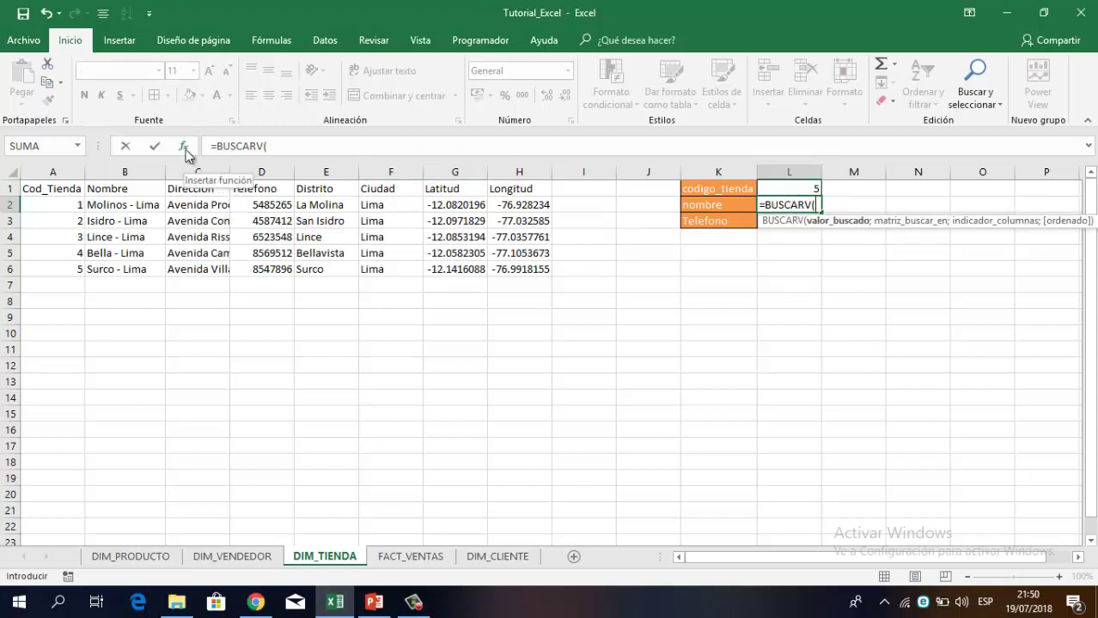
click(186, 149)
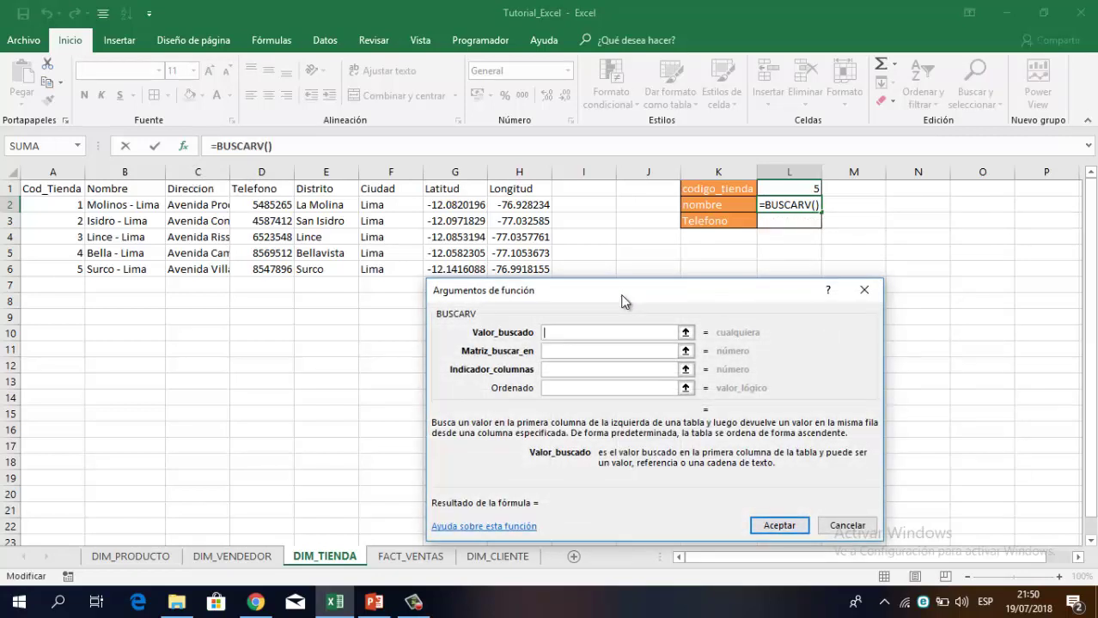
- Set the BUSCARV lookup value to L1 and the table range to A2:H6
drag(624, 296, 622, 295)
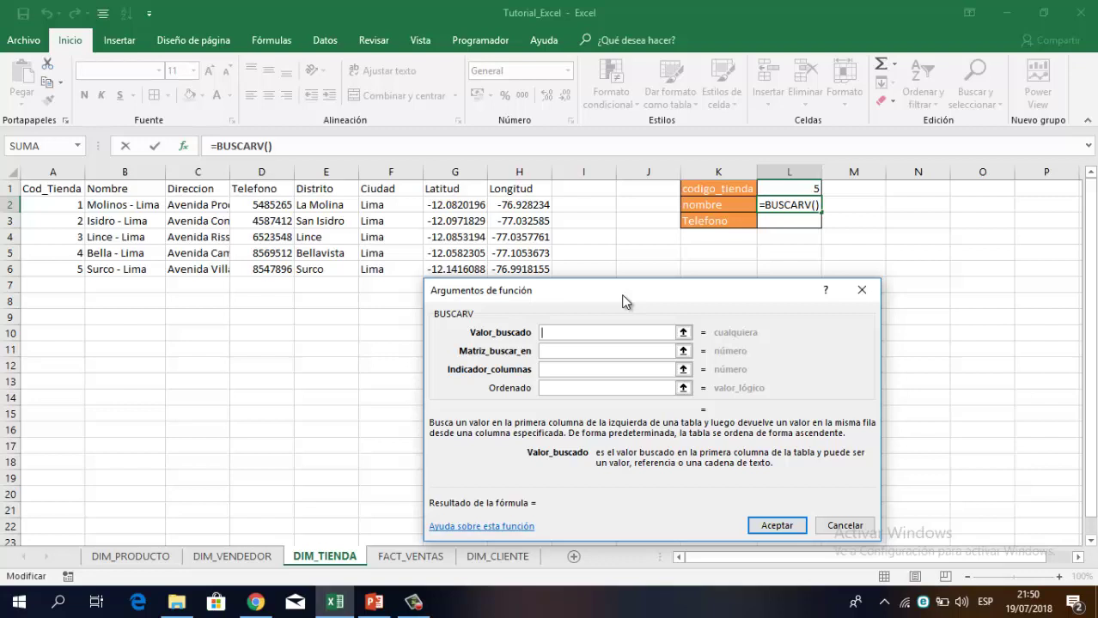
click(803, 188)
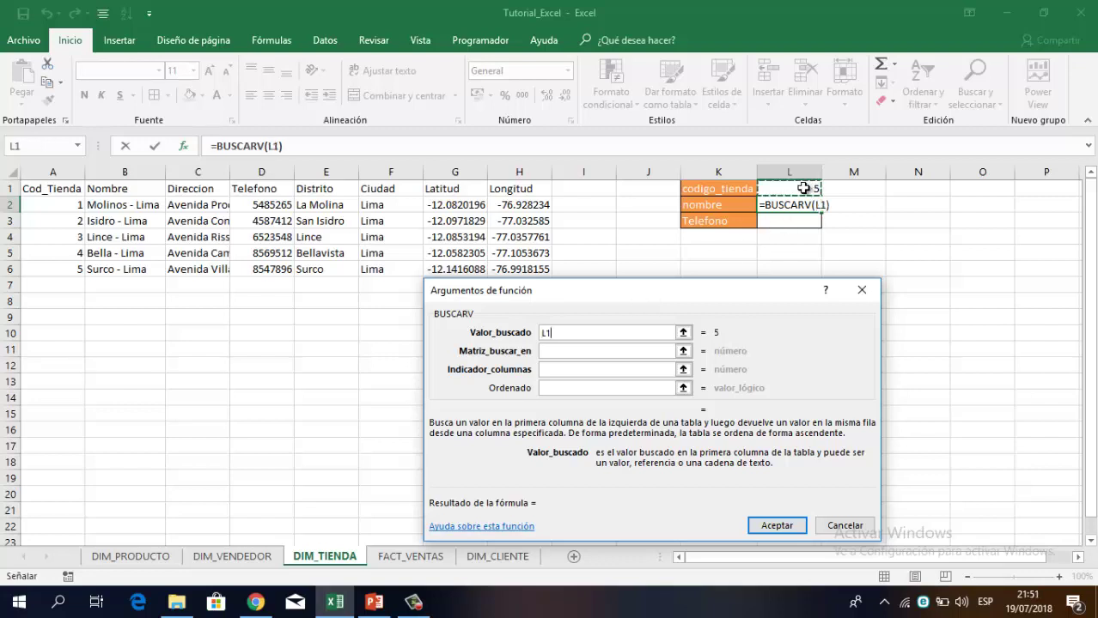
click(557, 351)
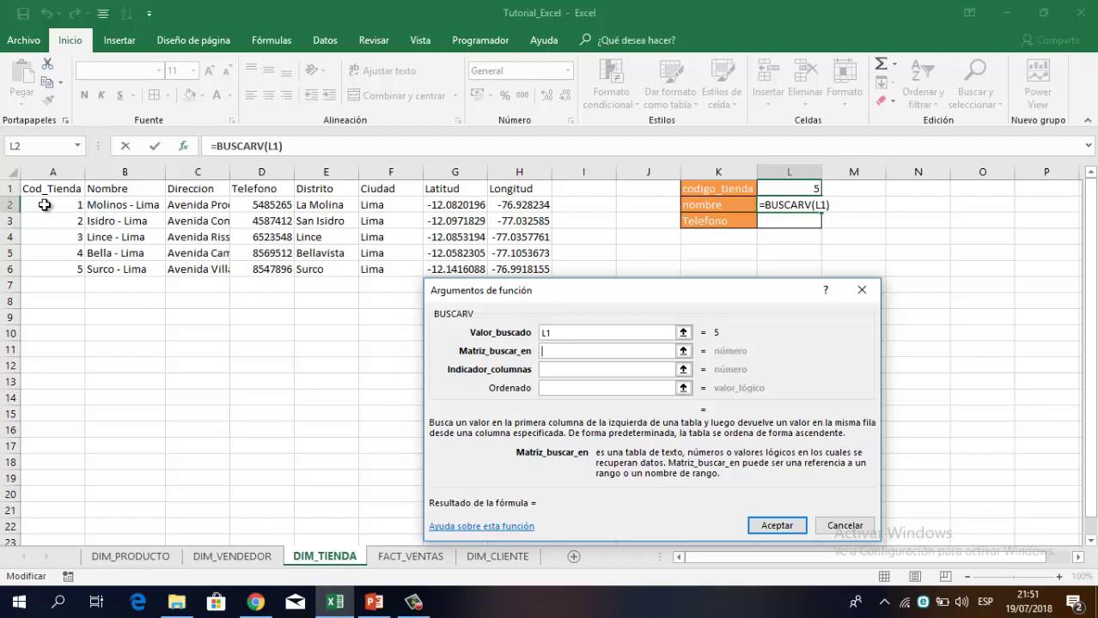
drag(44, 205, 518, 262)
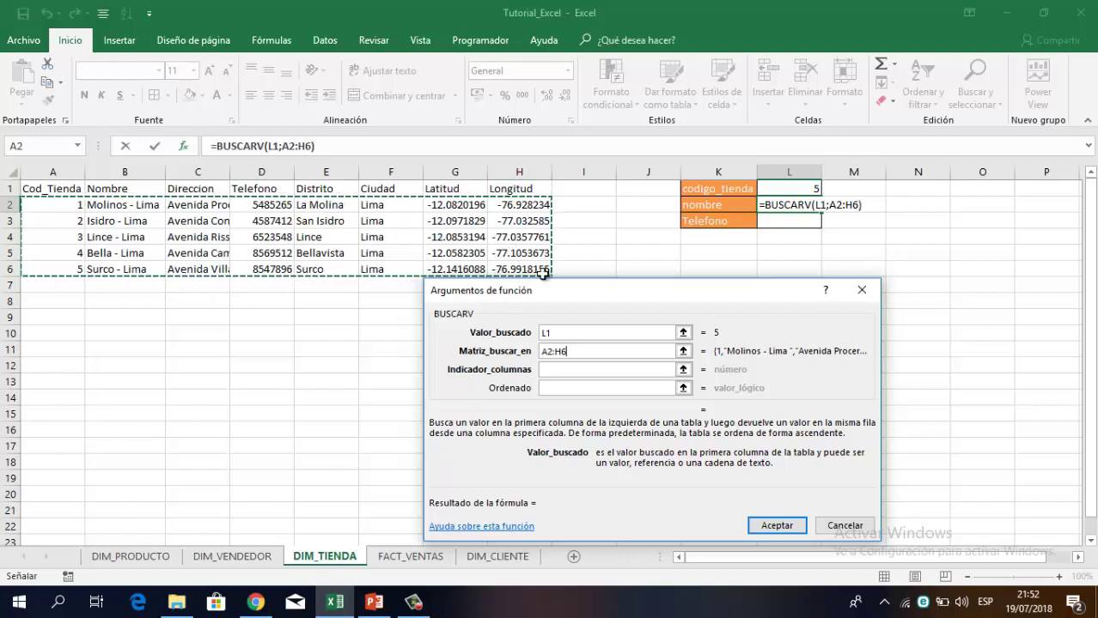
- Enter column index 2 and FALSO for exact match in the BUSCARV arguments
click(559, 370)
click(558, 370)
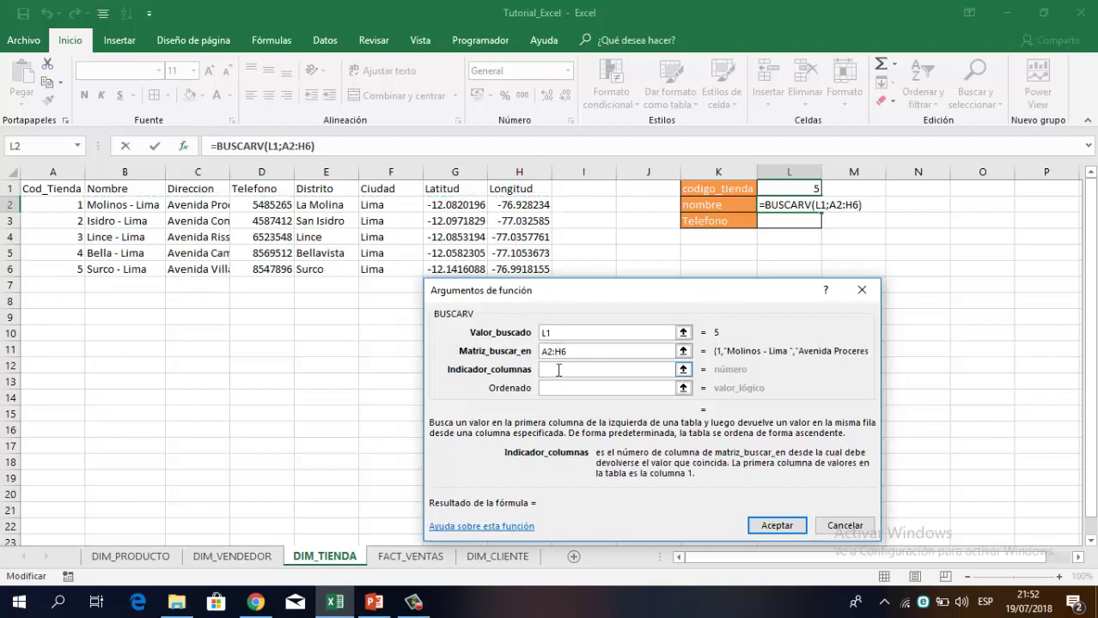
text(2)
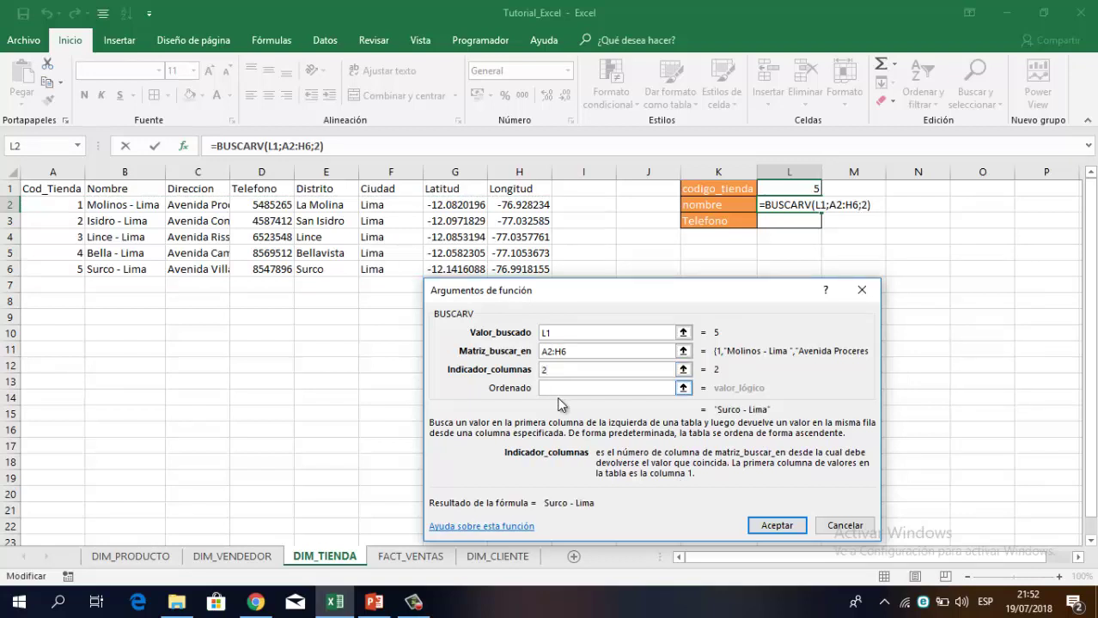
click(559, 386)
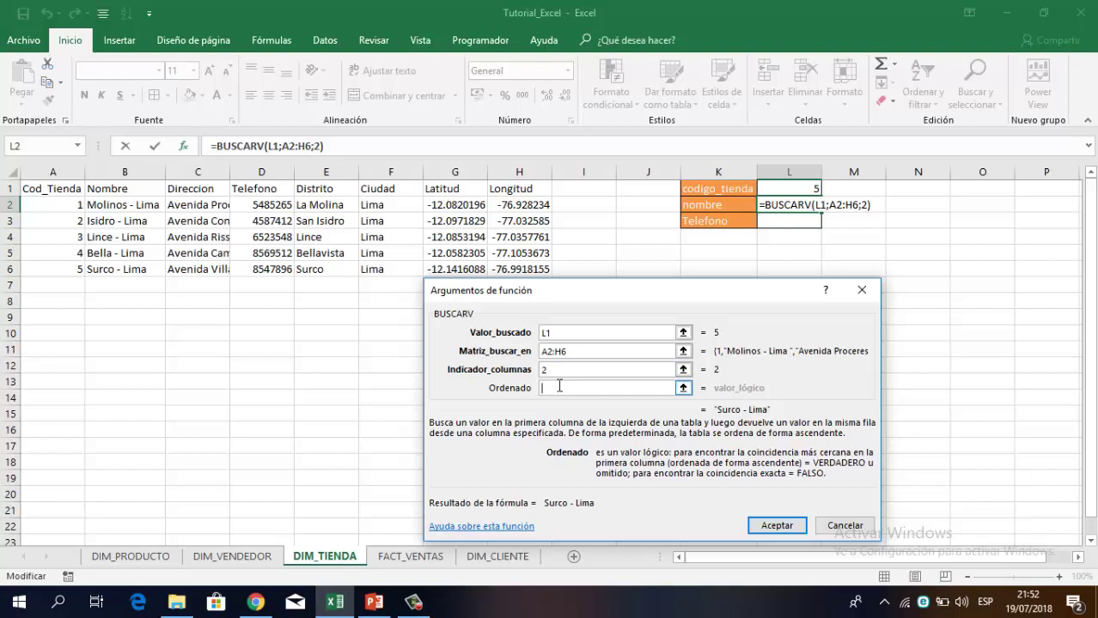
text(FAL)
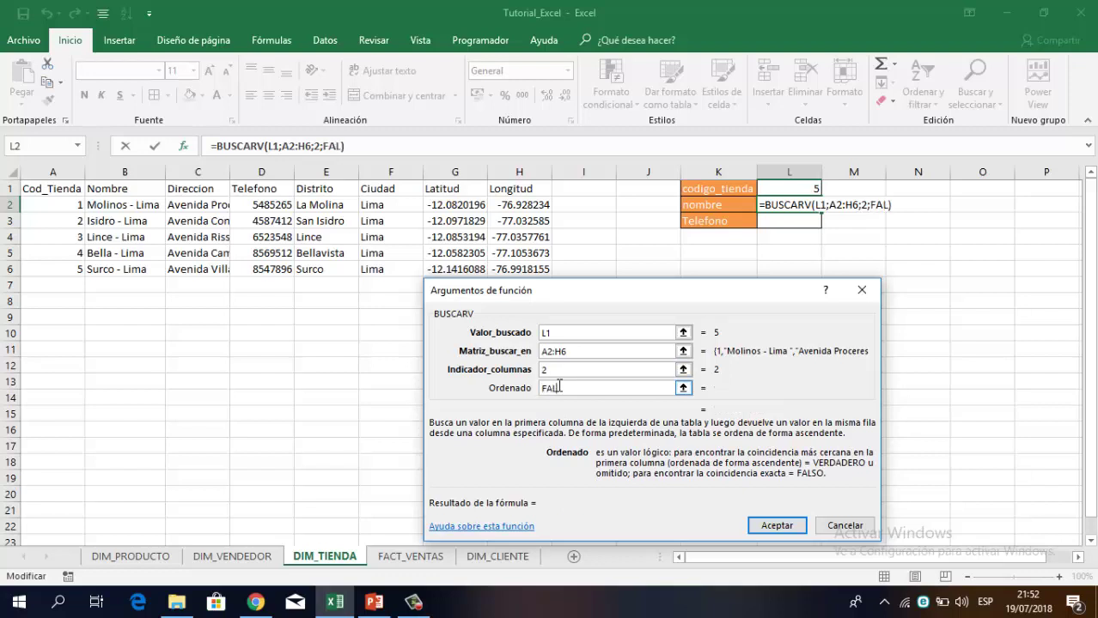
text(SO)
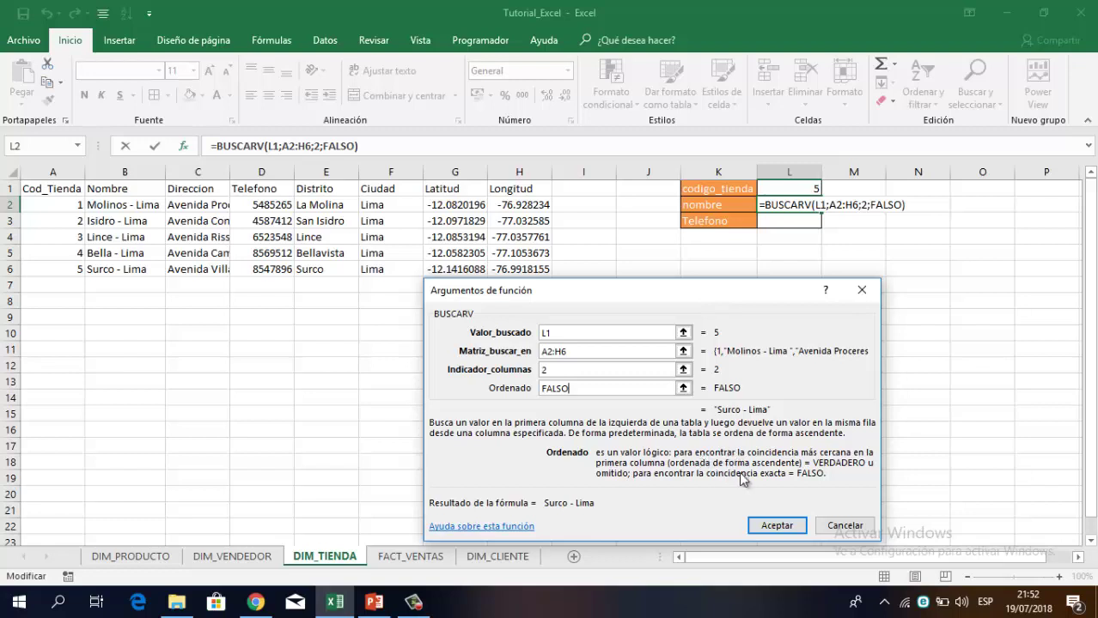
- Confirm the name lookup, widen column L, and test store code 4
click(775, 525)
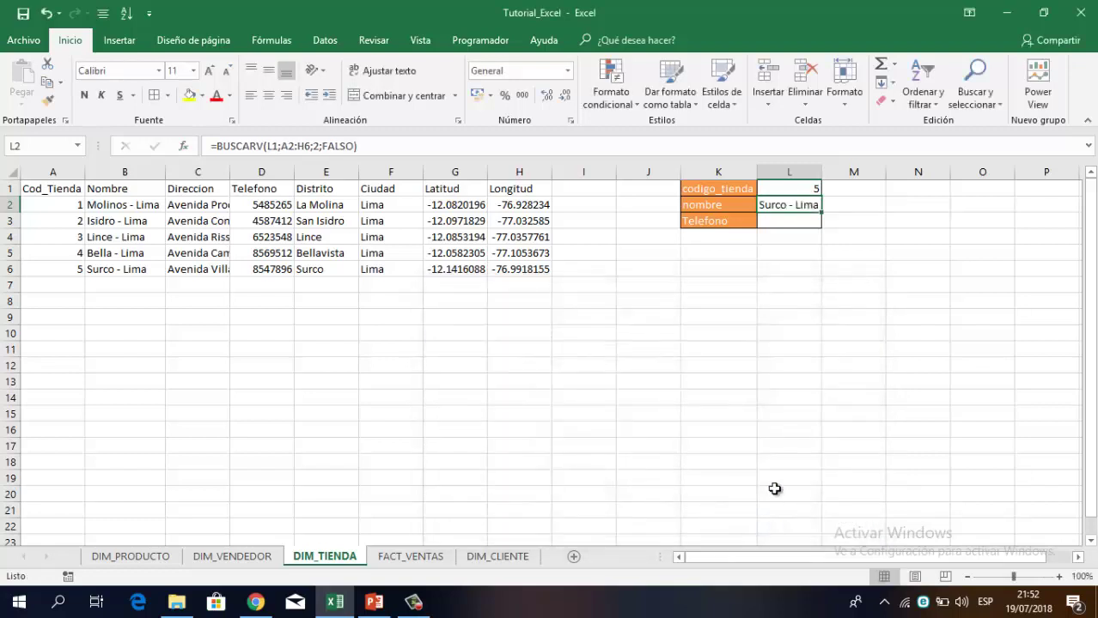
drag(820, 173, 843, 172)
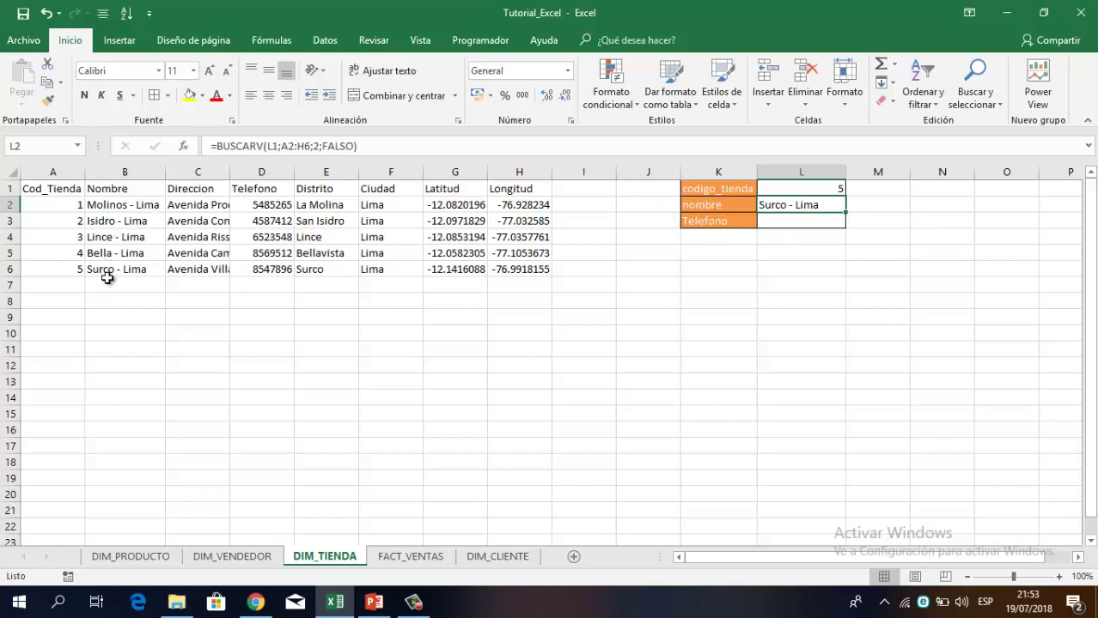
click(809, 190)
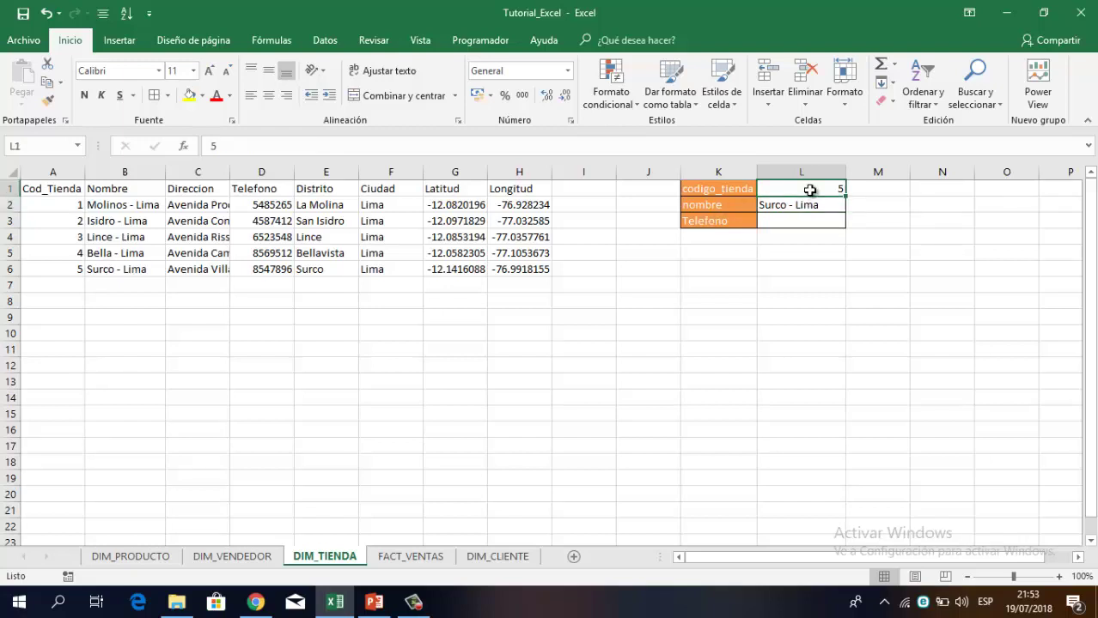
text(4)
key(Return)
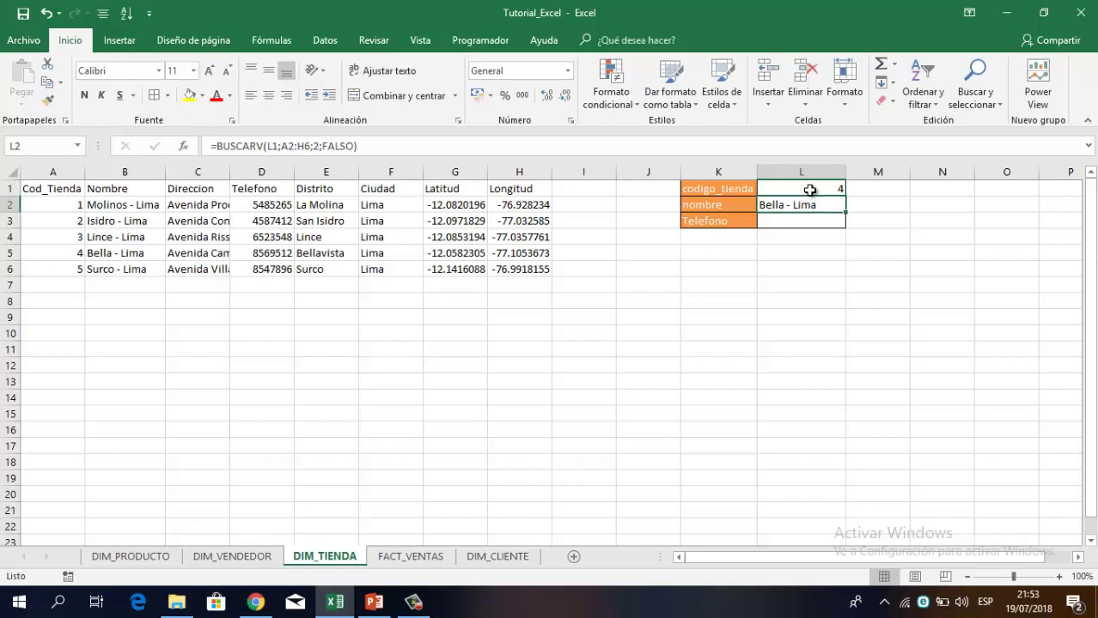
- Test store codes 2 and nonexistent 0, then set the code back to 2
click(809, 189)
text(2)
key(Return)
click(809, 190)
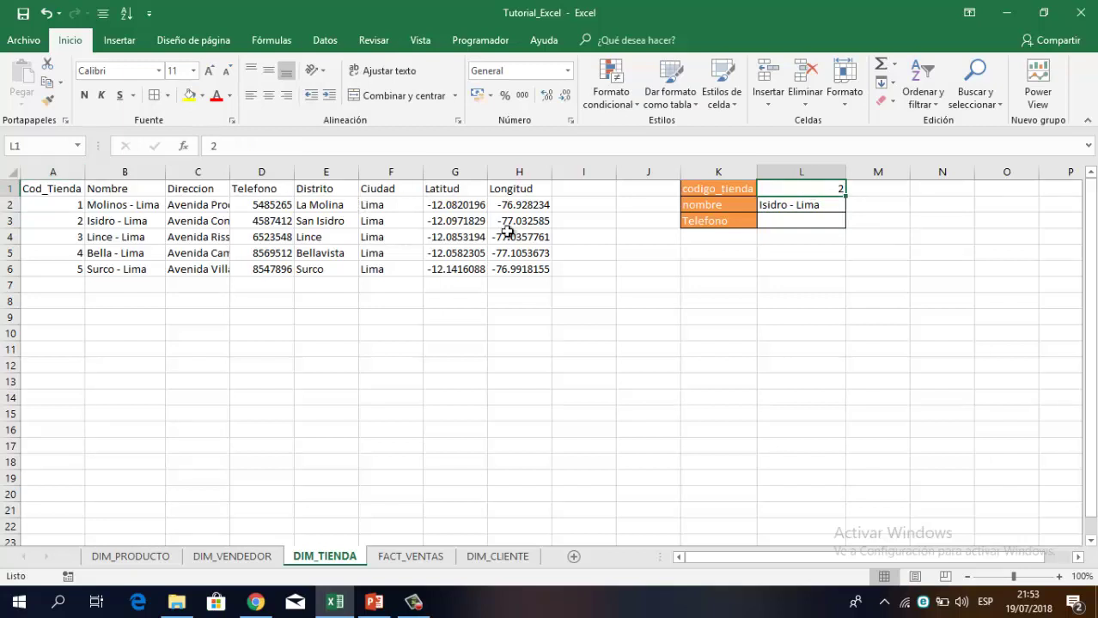
text(0)
key(Return)
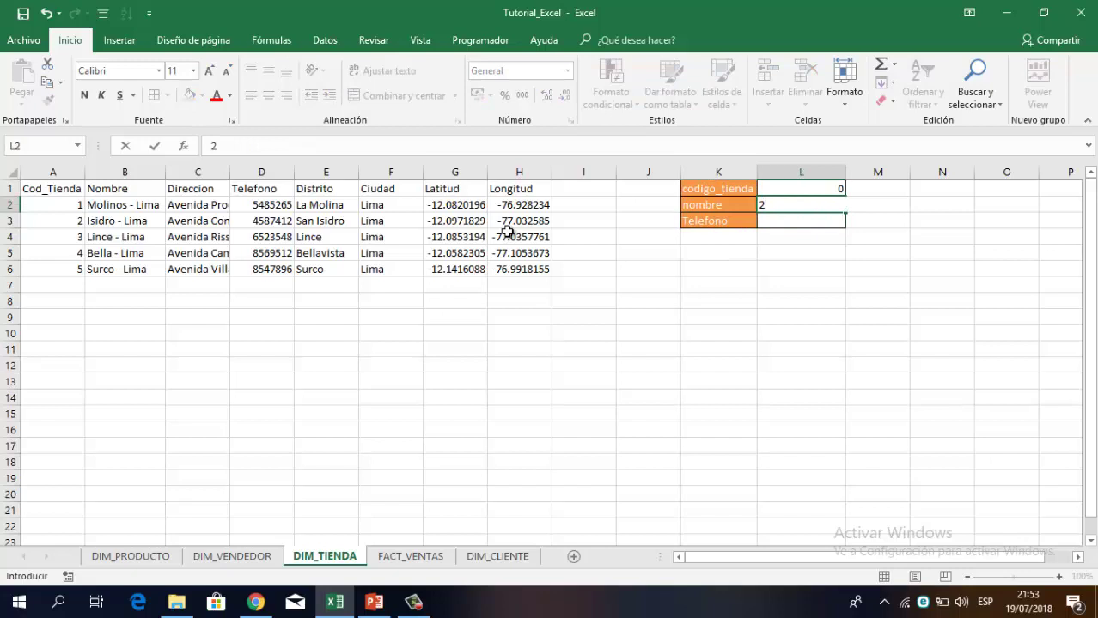
key(Up)
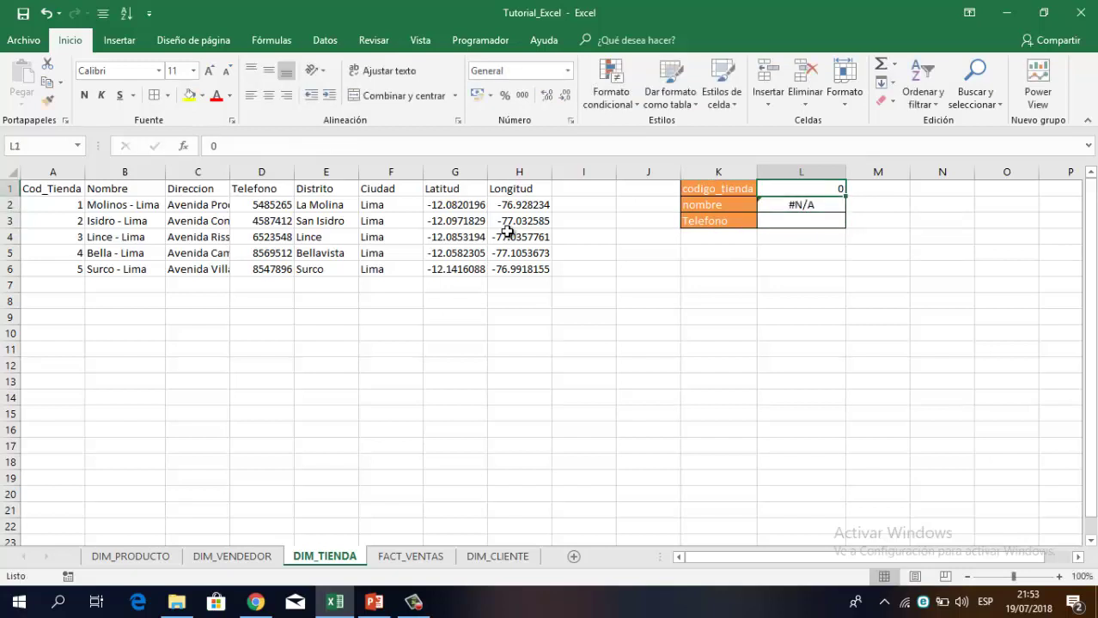
text(2)
key(Return)
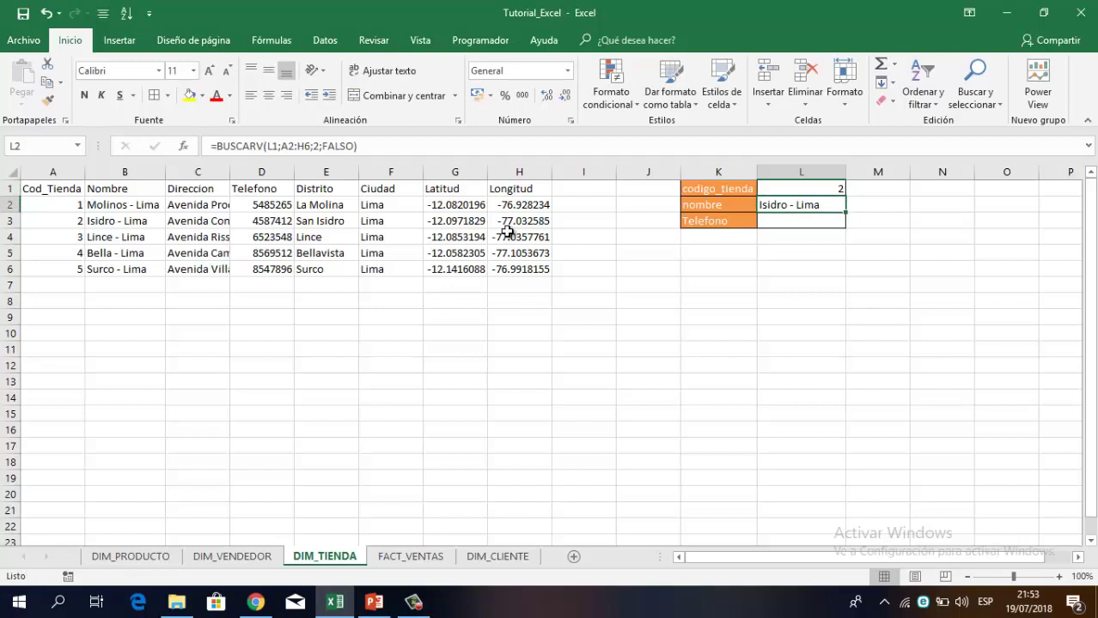
key(Down)
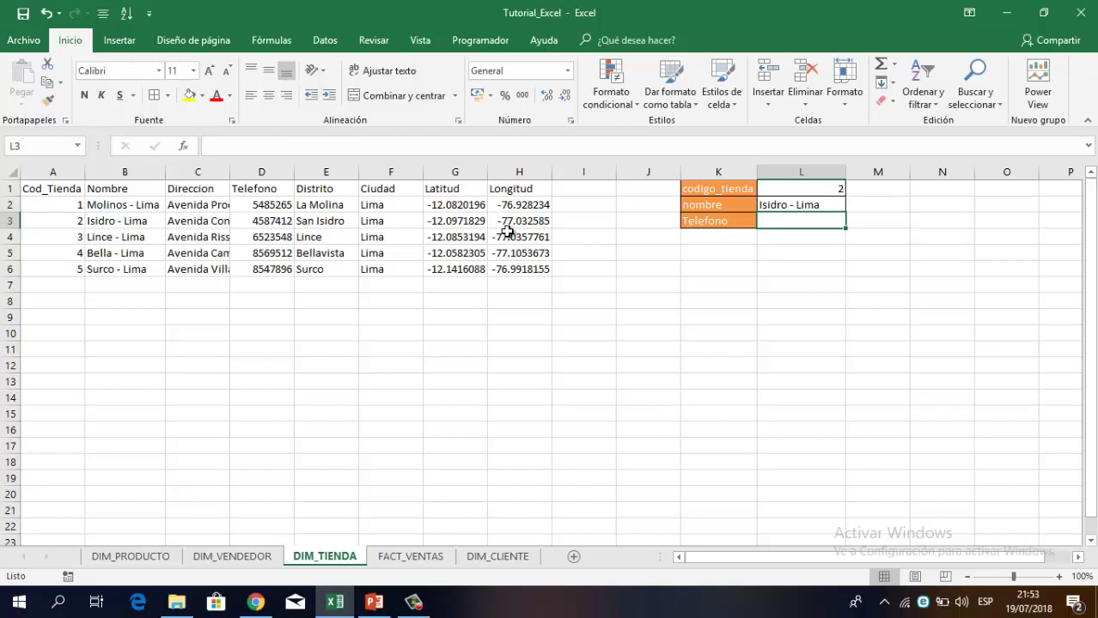
- Start a BUSCARV formula in L3 and open its function arguments dialog
text(=)
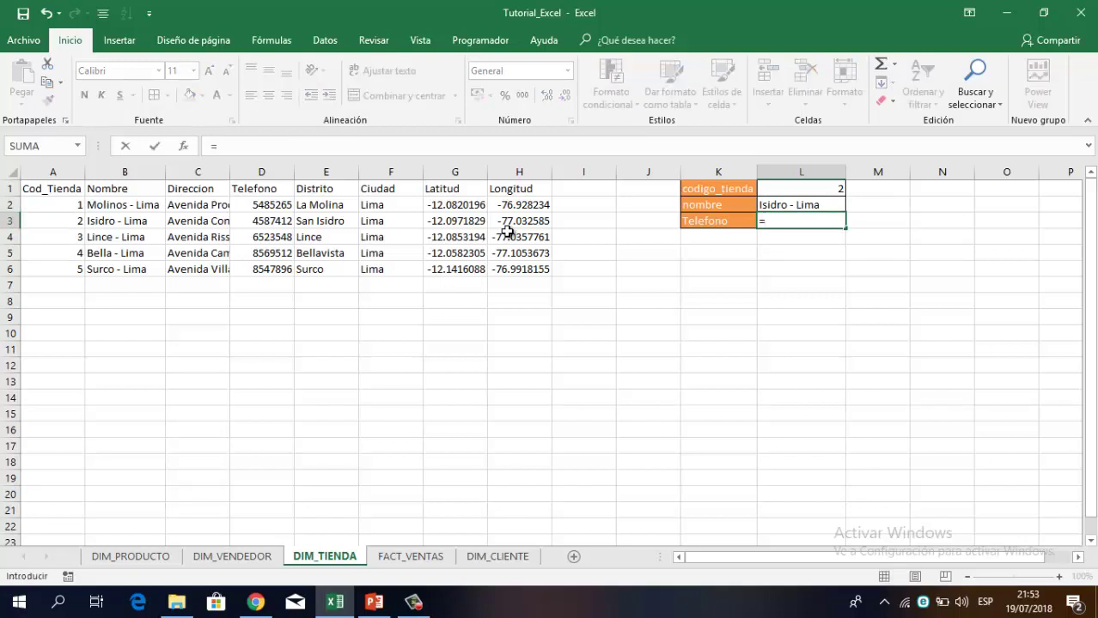
text(BUS)
key(Down)
key(Down)
key(Tab)
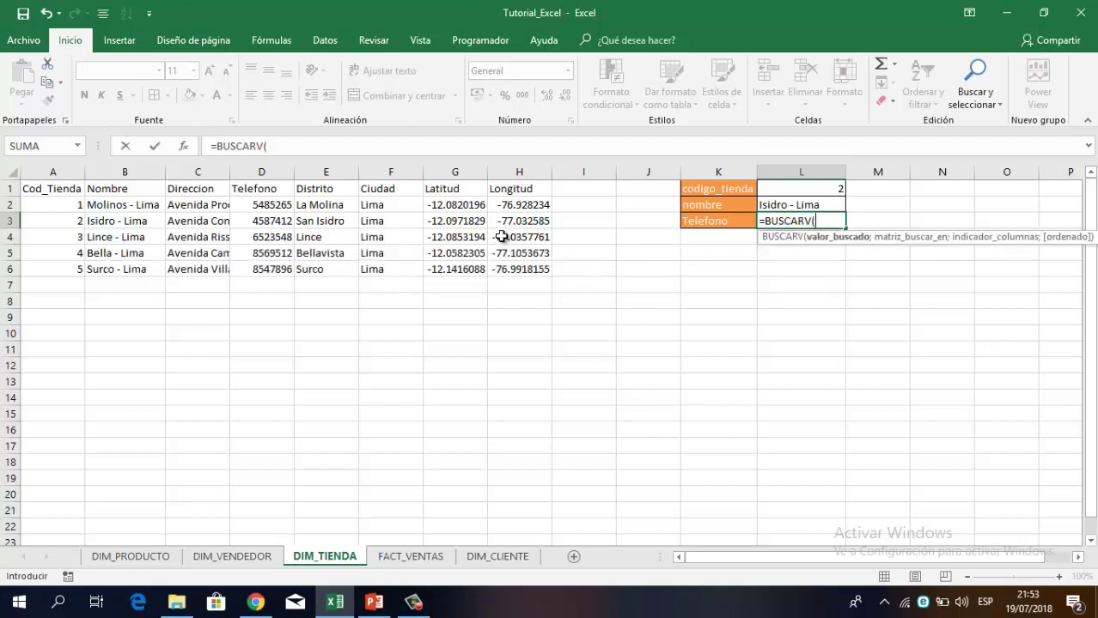
click(182, 150)
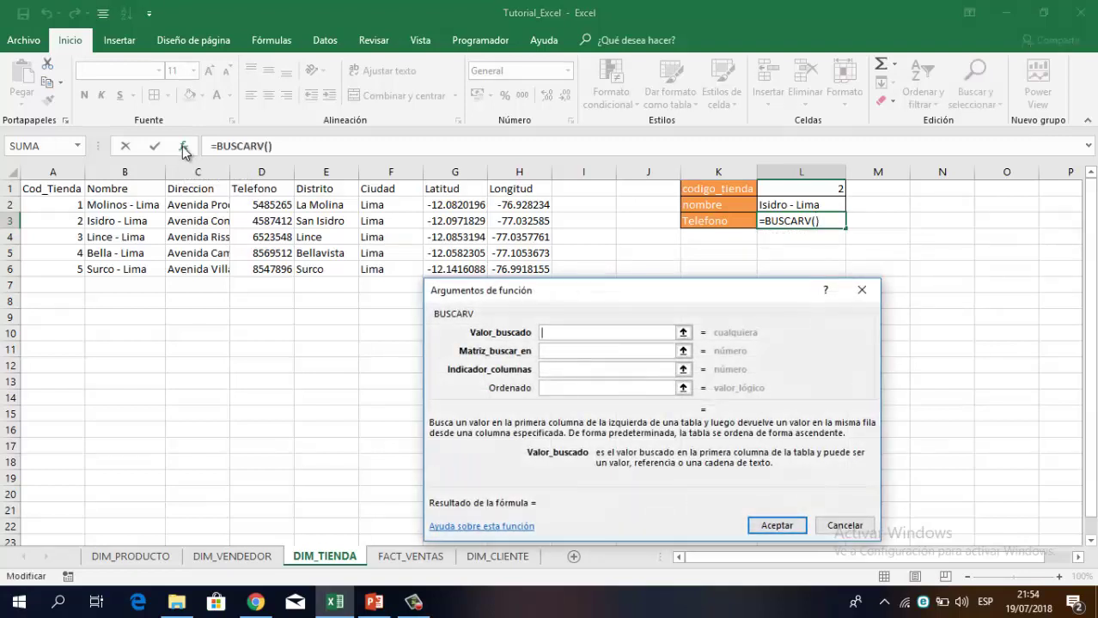
drag(610, 283, 608, 281)
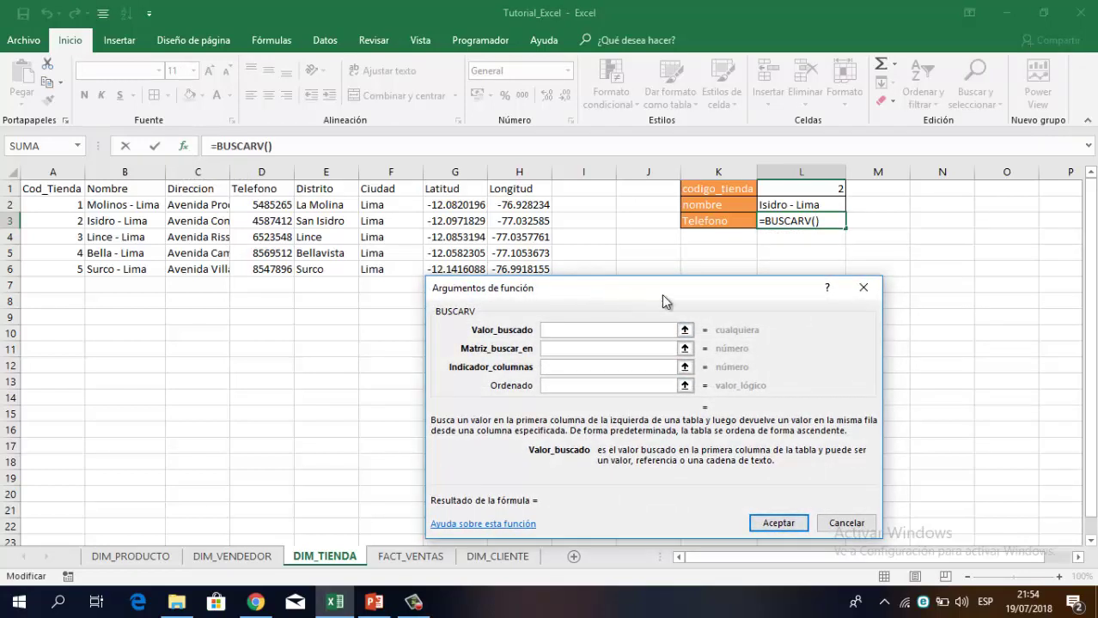
- Fill in L1, A2:H6, column 4 and FALSO to return the phone number
click(792, 189)
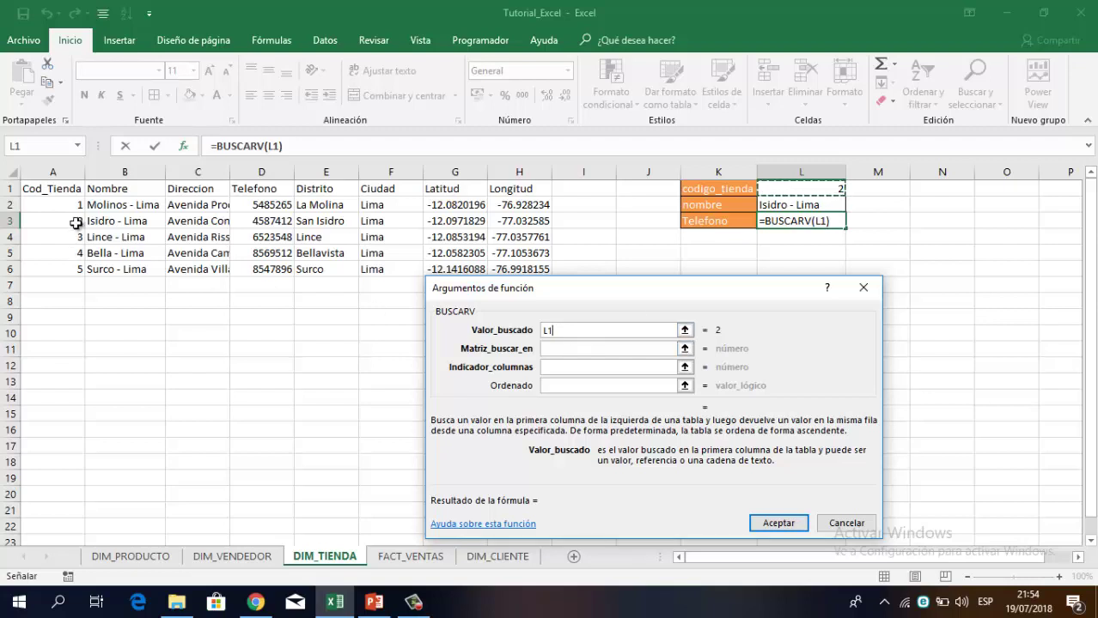
click(550, 349)
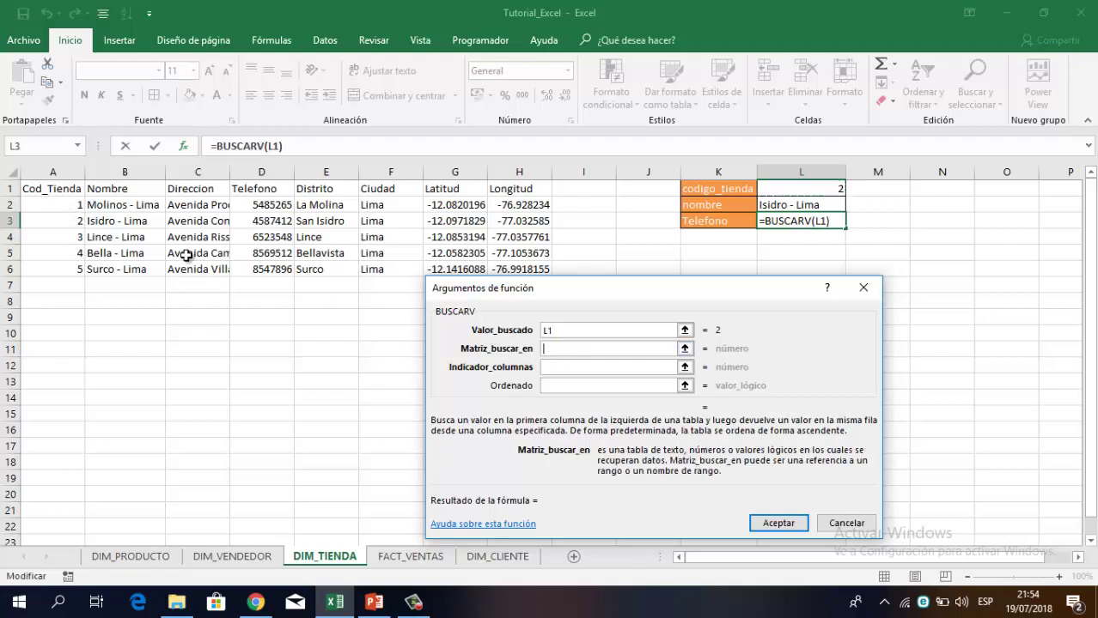
mouse_move(81, 208)
mouse_down()
mouse_move(142, 234)
mouse_move(533, 269)
mouse_up()
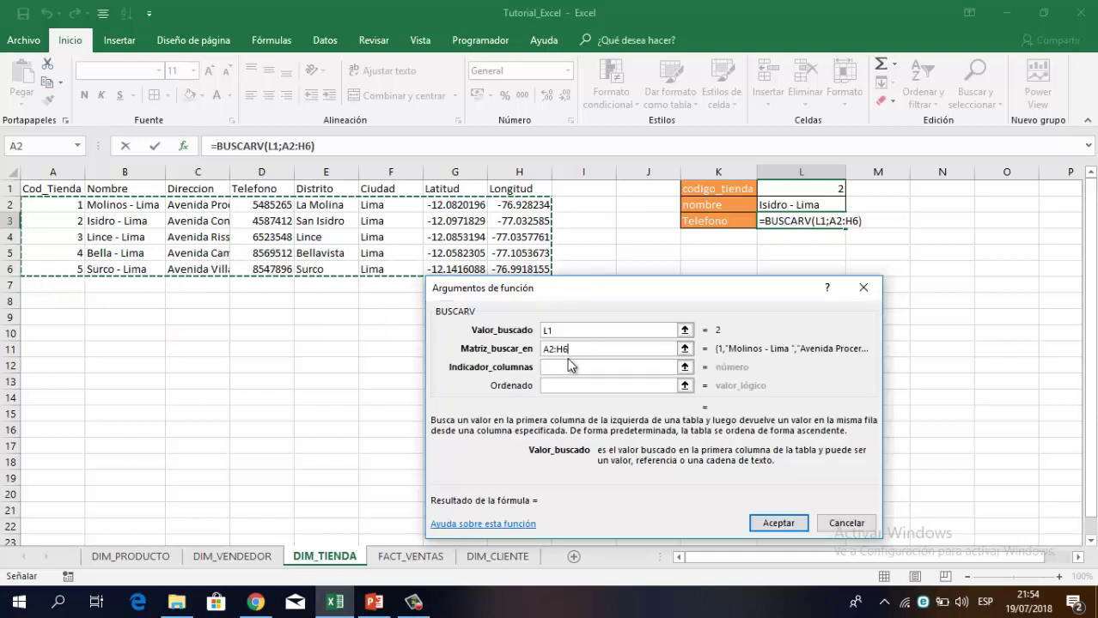
click(556, 367)
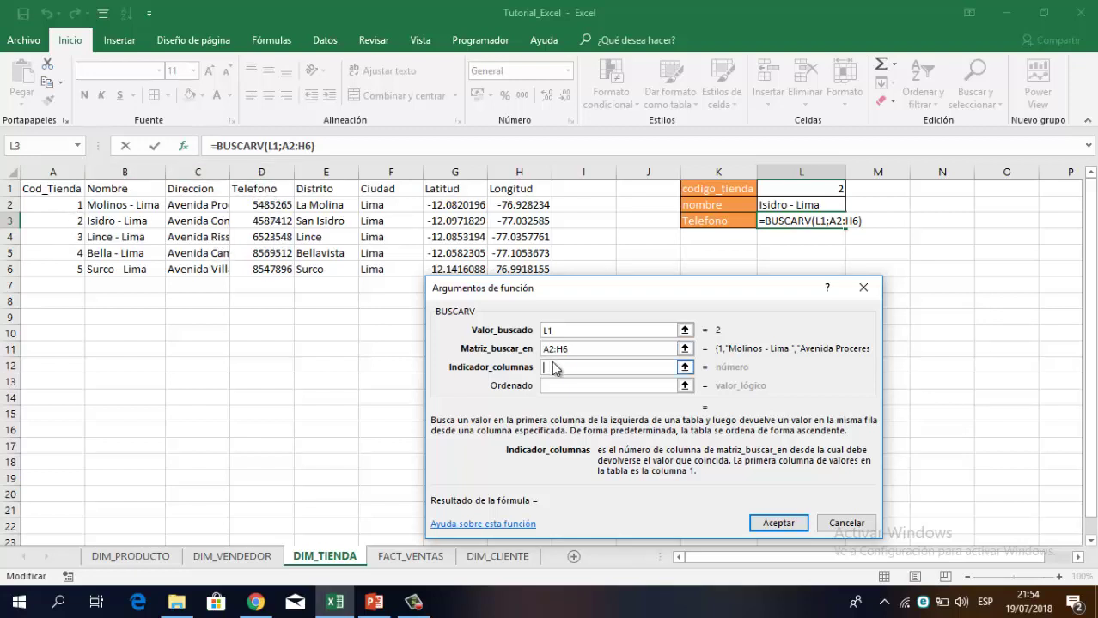
text(4)
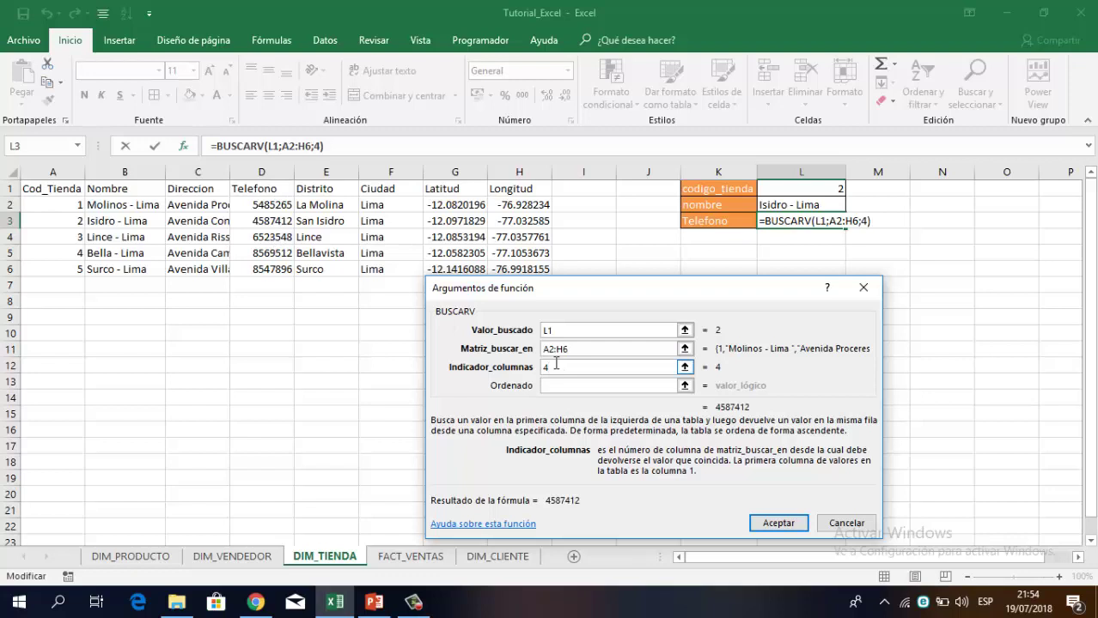
key(Tab)
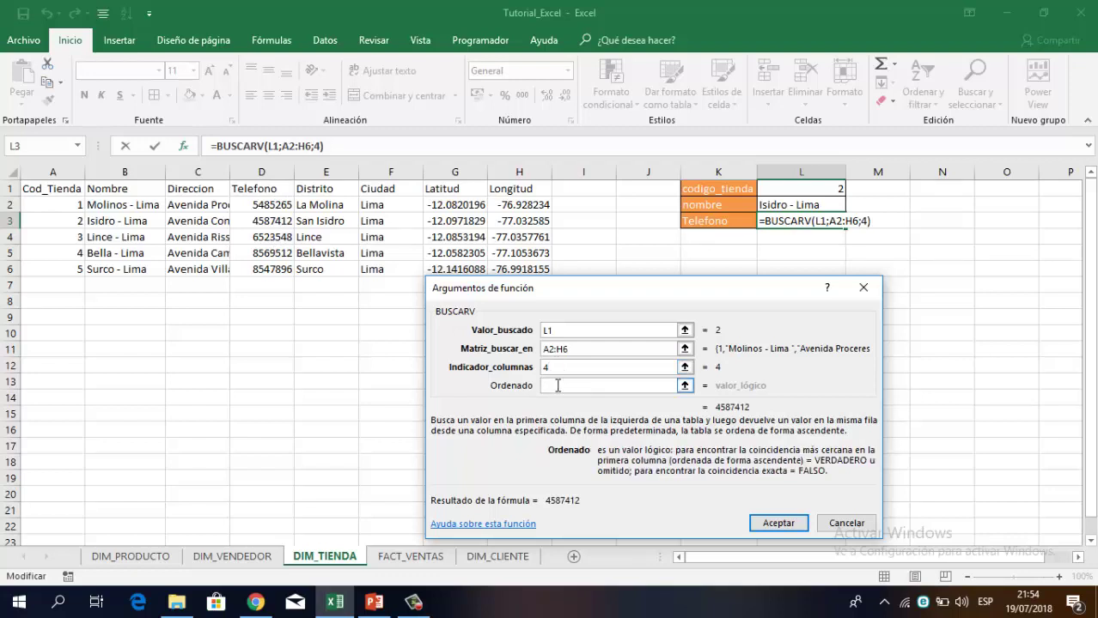
text(FALSO)
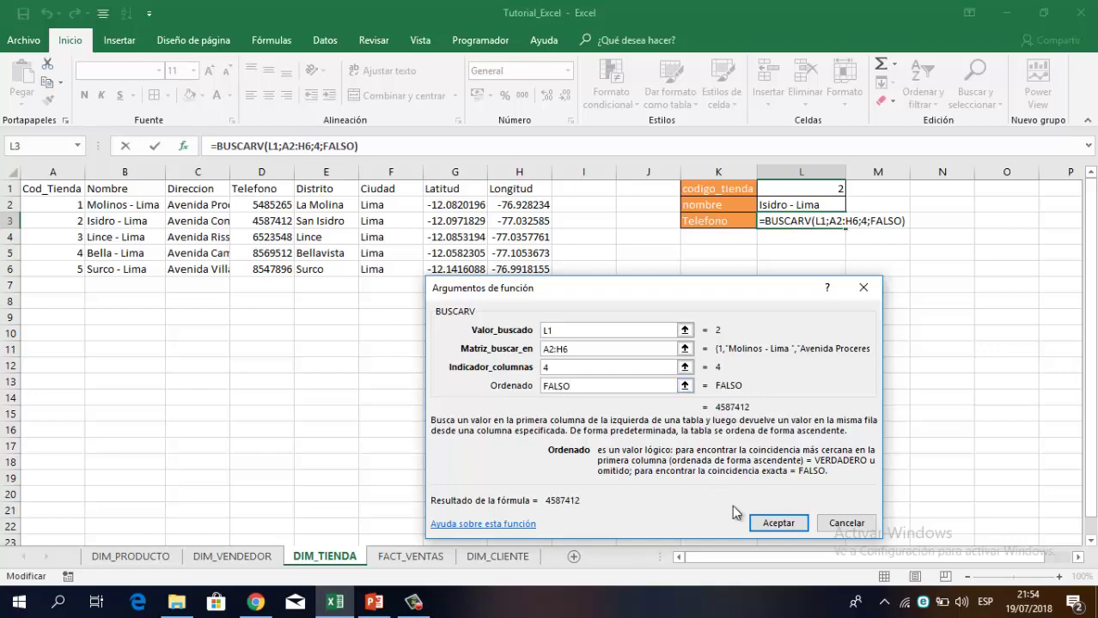
click(775, 524)
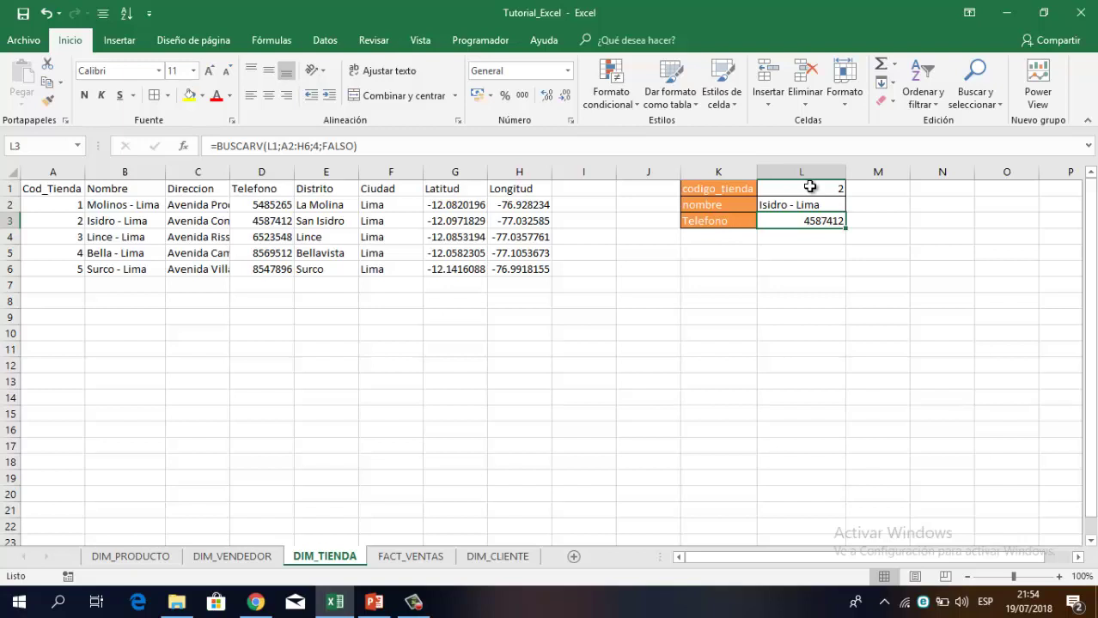
- Change the store code in L1 to 4 to test the name and phone lookups
click(809, 186)
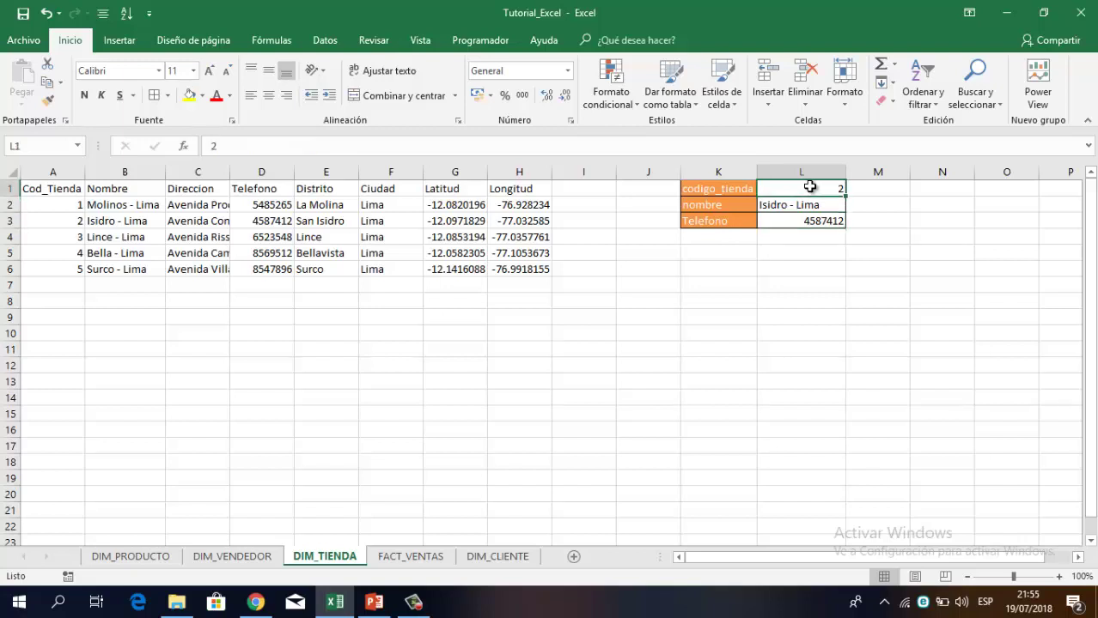
text(4)
key(Return)
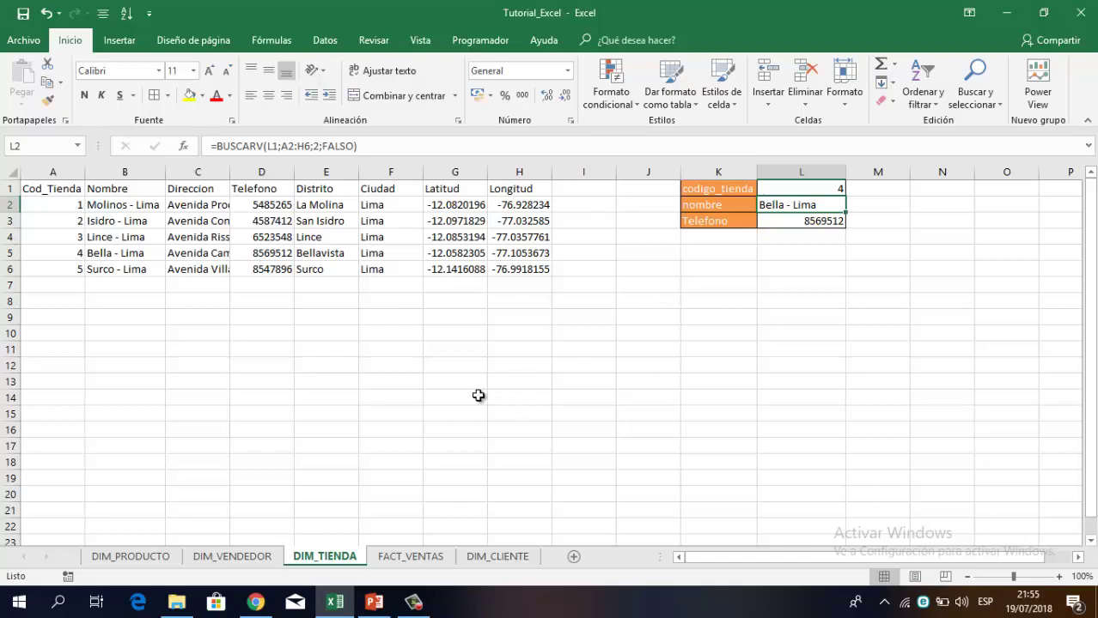
- On FACT_VENTAS, insert a new empty column before Precio
click(409, 556)
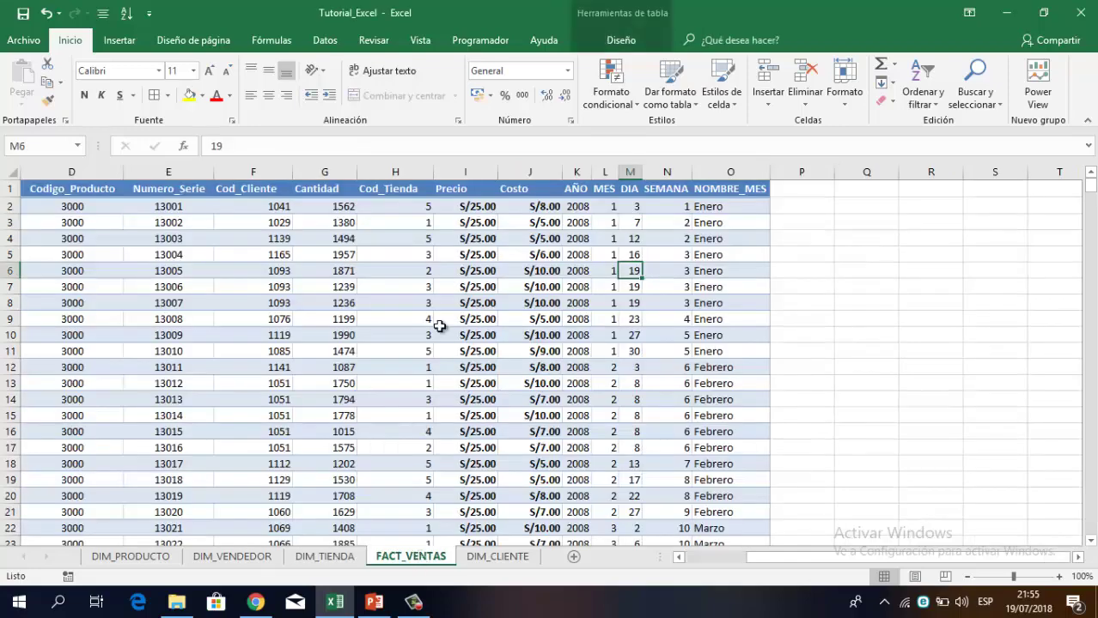
click(319, 319)
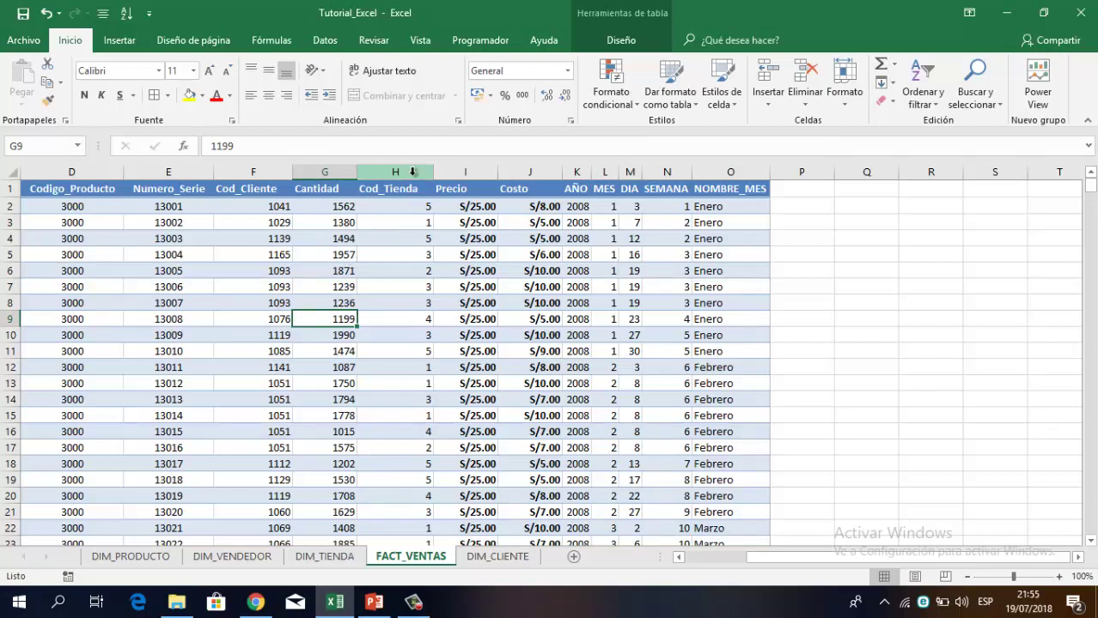
click(413, 172)
click(461, 172)
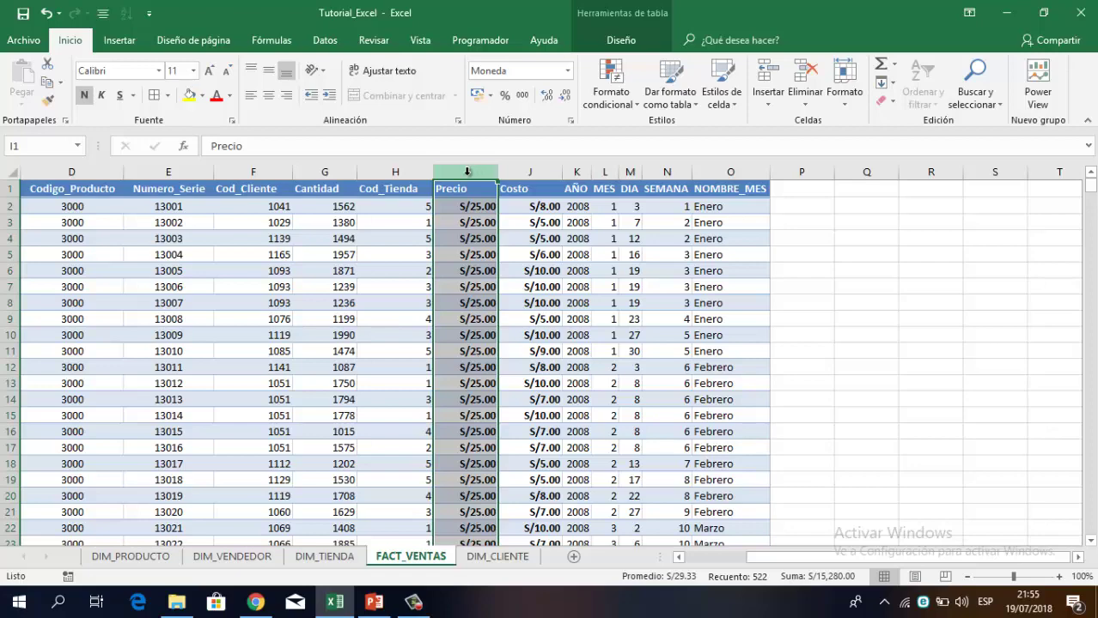
right_click(465, 171)
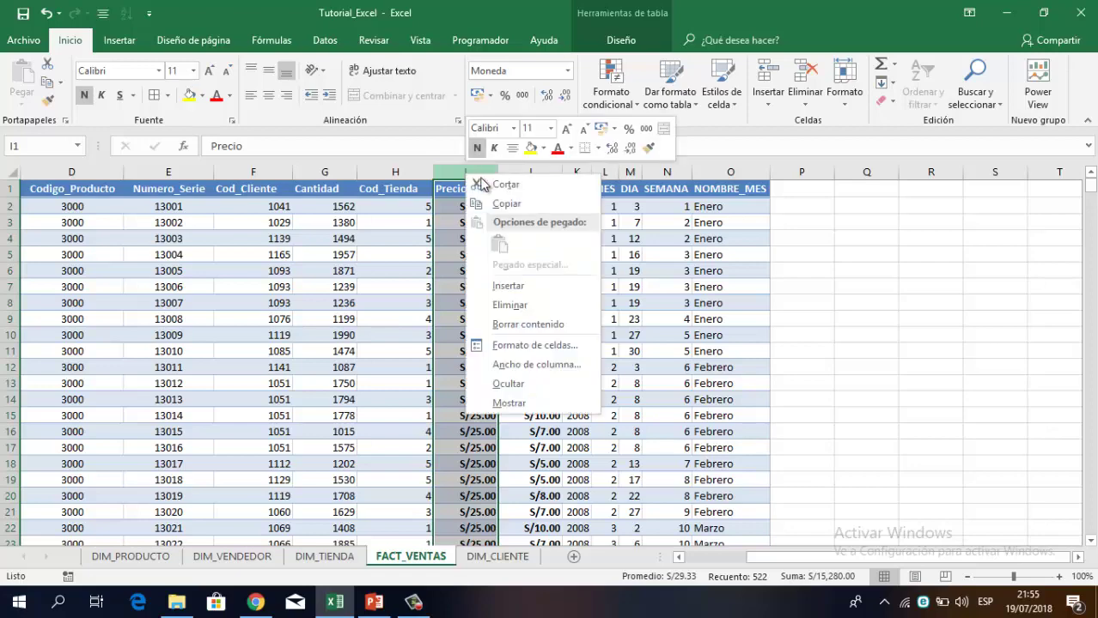
click(519, 292)
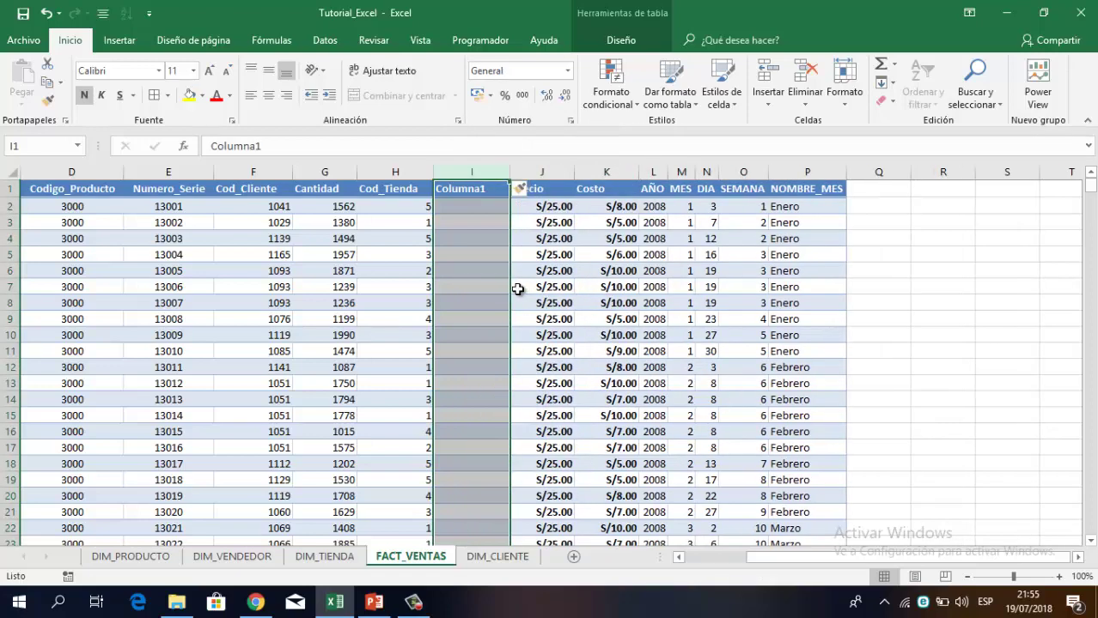
- Name the new column's header Tienda
click(460, 206)
click(467, 189)
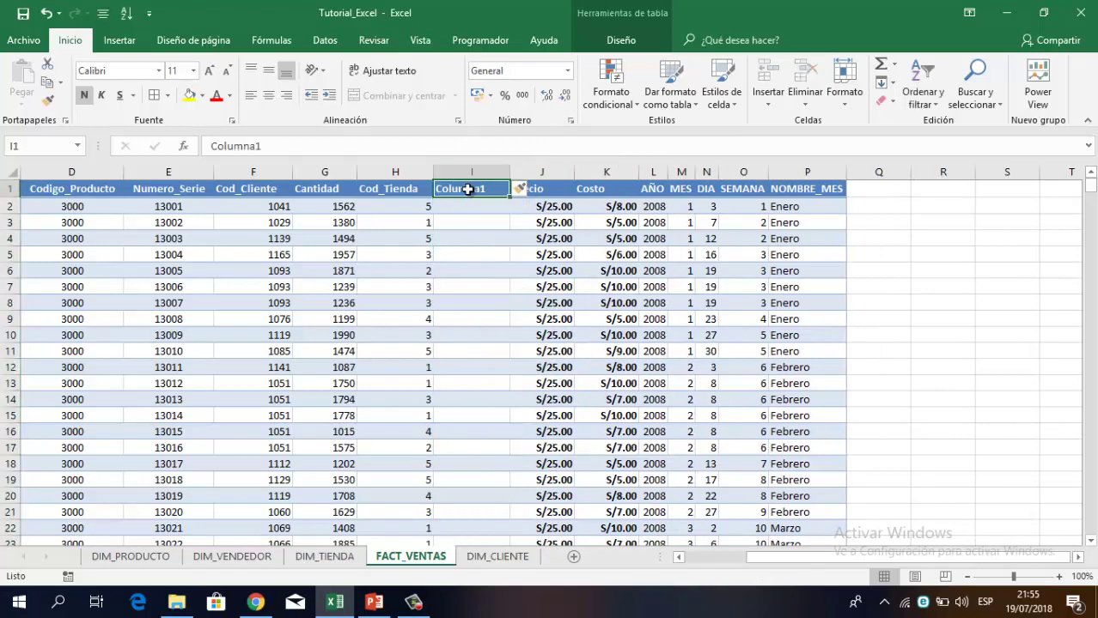
text(Ti)
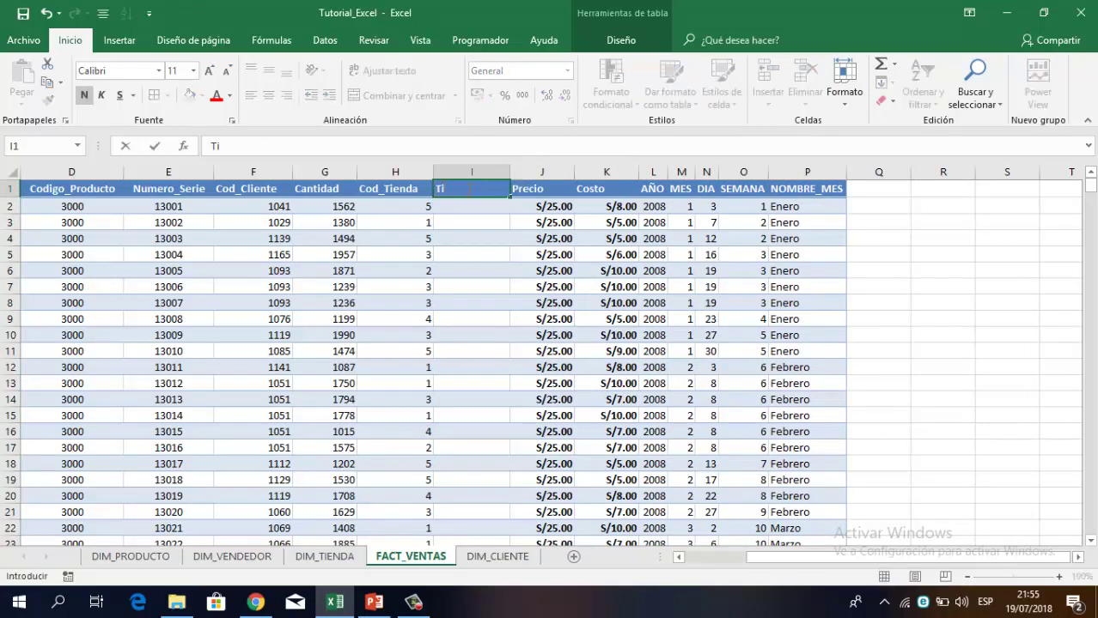
text(enda)
key(Return)
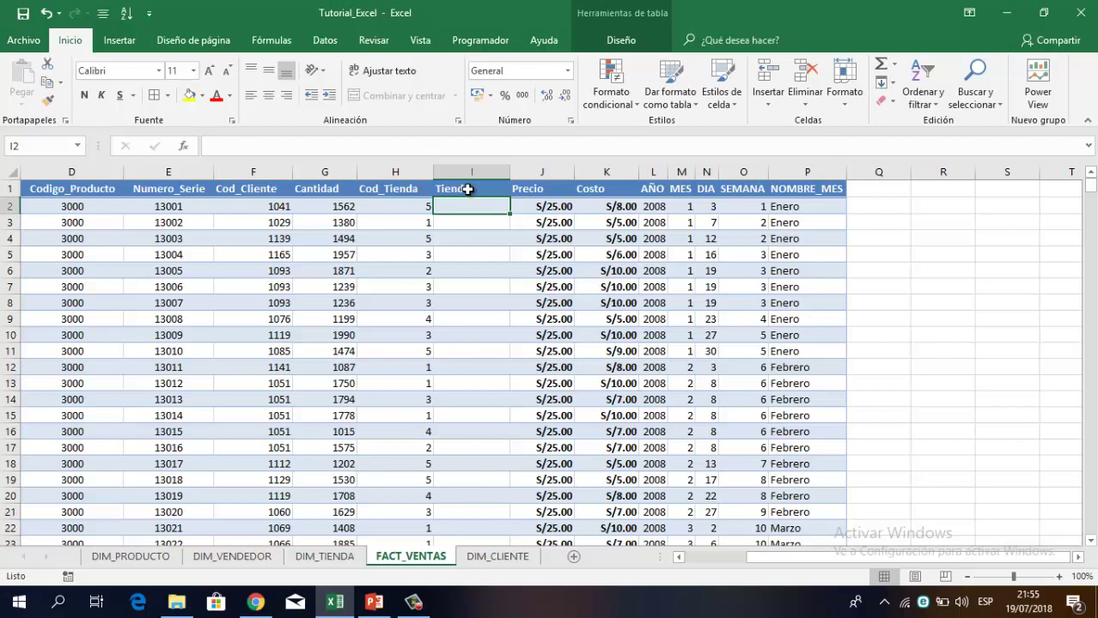
- In I2 start =BUSCARV with [@[Cod_Tienda]] as lookup value, then go to DIM_TIENDA
text(=)
text(bu)
key(BackSpace)
key(BackSpace)
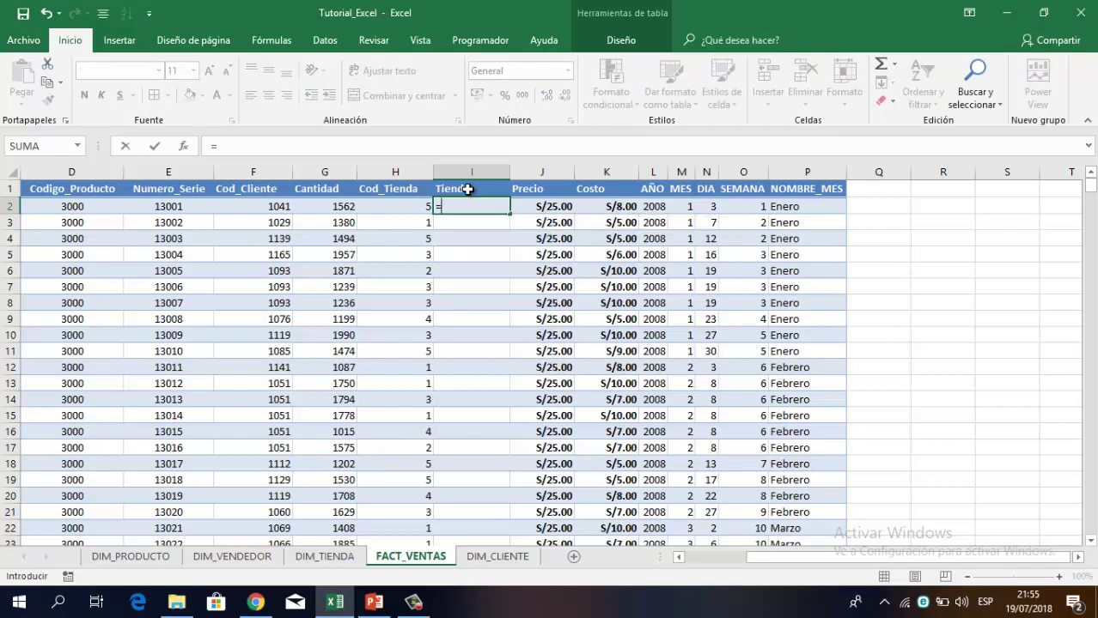
text(bus)
key(Down)
key(Down)
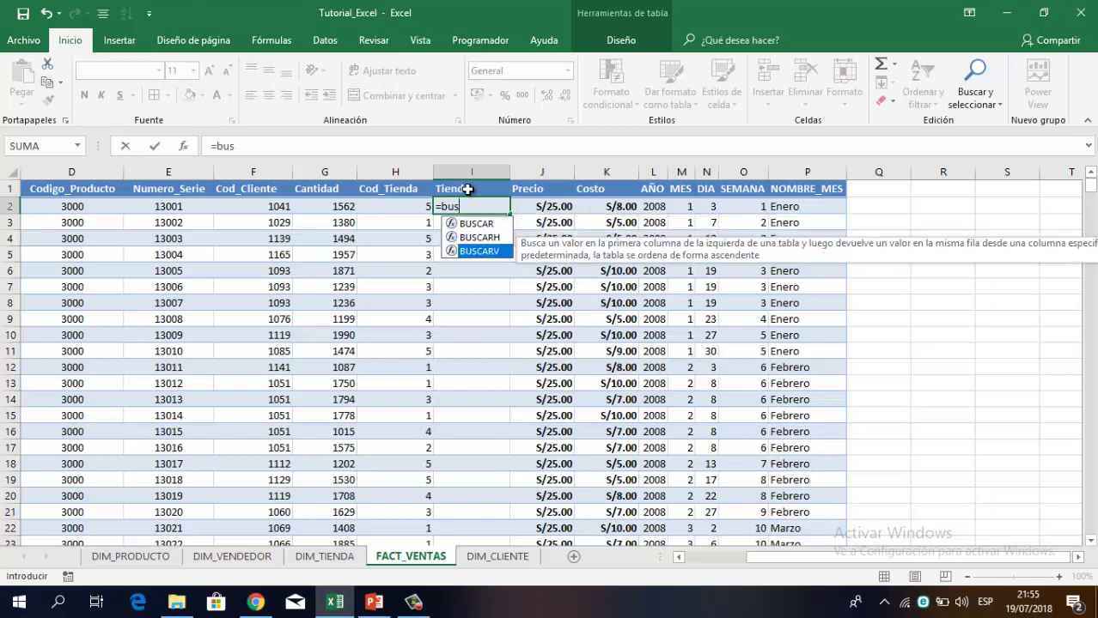
key(Tab)
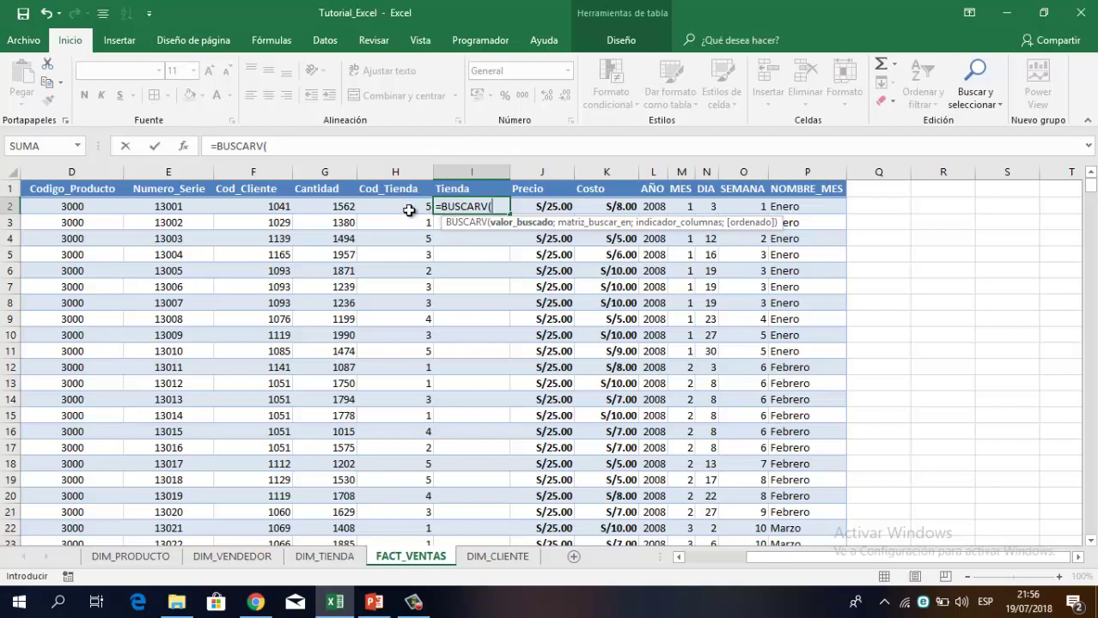
click(409, 209)
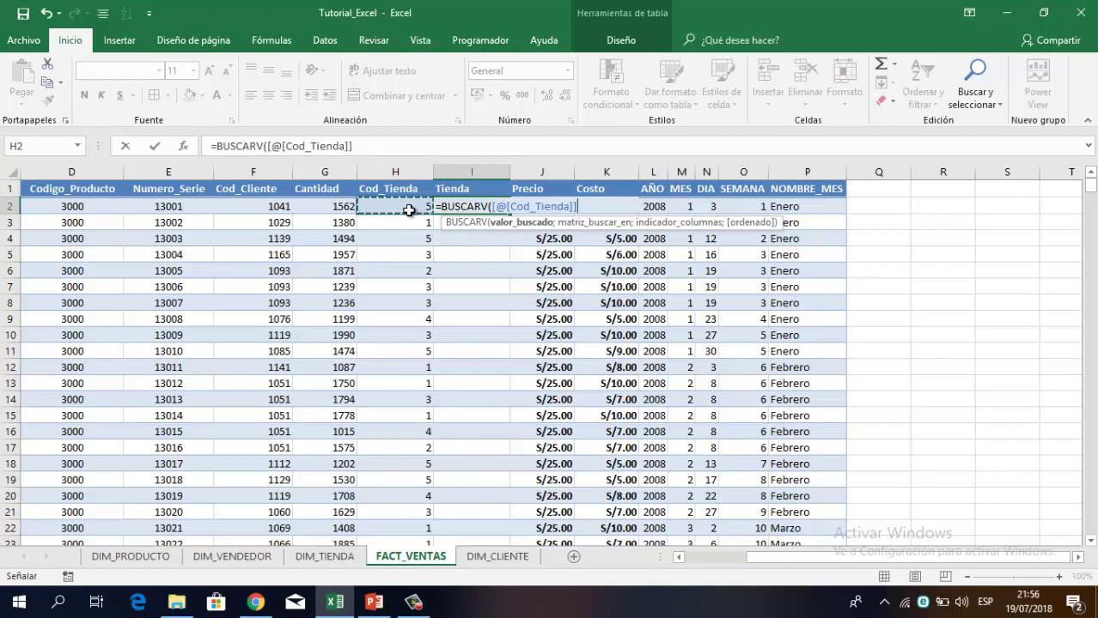
text(;)
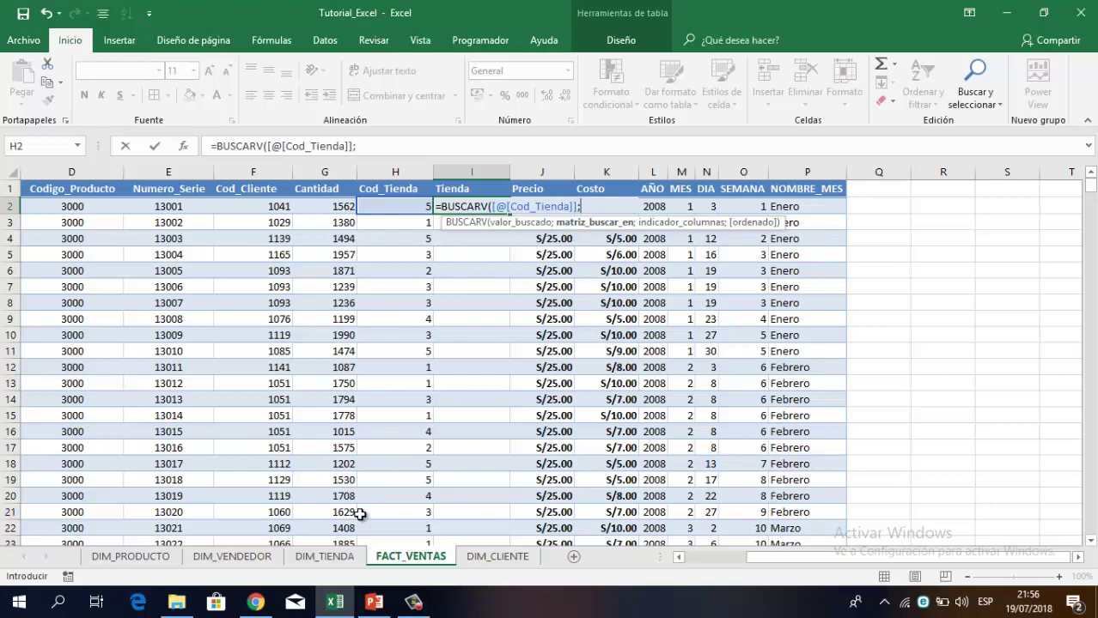
click(330, 559)
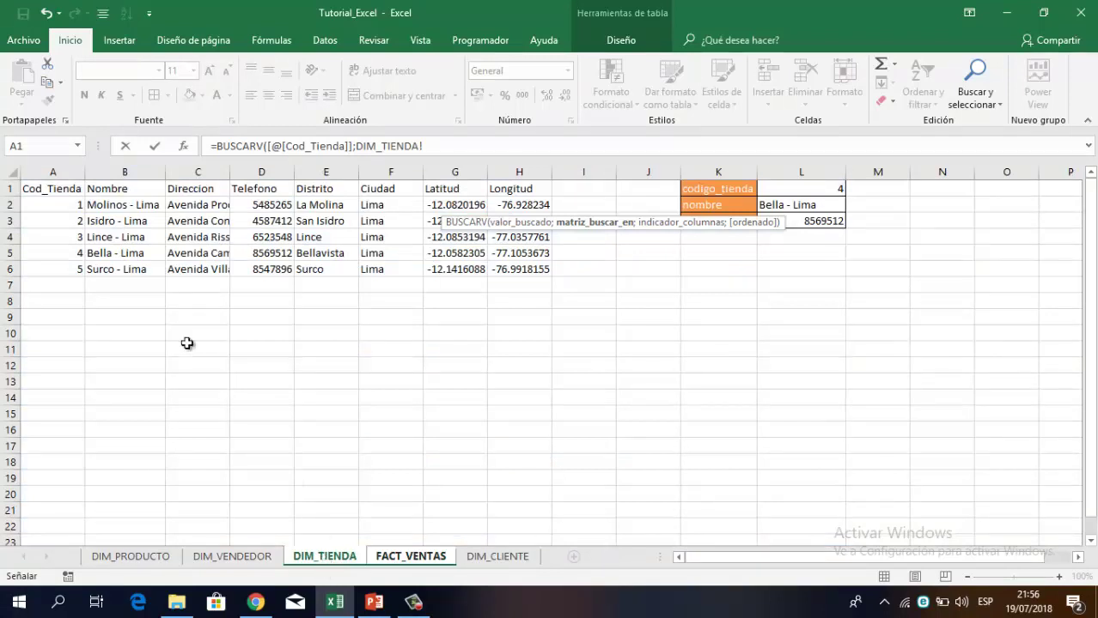
- Finish the formula with DIM_TIENDA A2:H6, column 2 and FALSO, filling the Tienda column
mouse_move(51, 200)
mouse_down()
mouse_move(389, 225)
mouse_move(518, 268)
mouse_up()
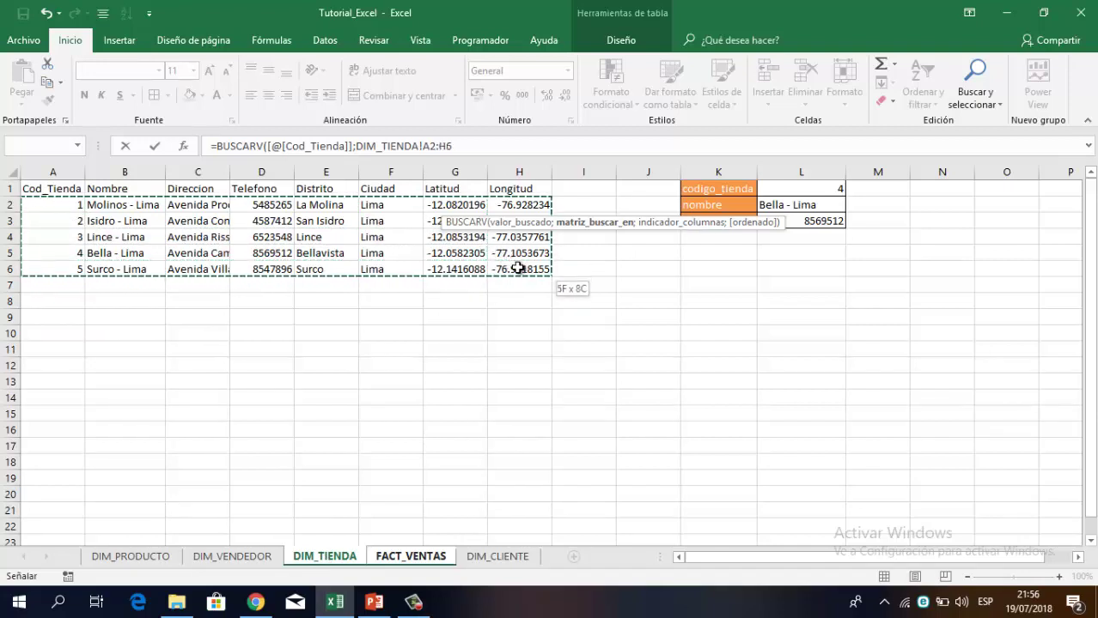
drag(518, 268, 518, 268)
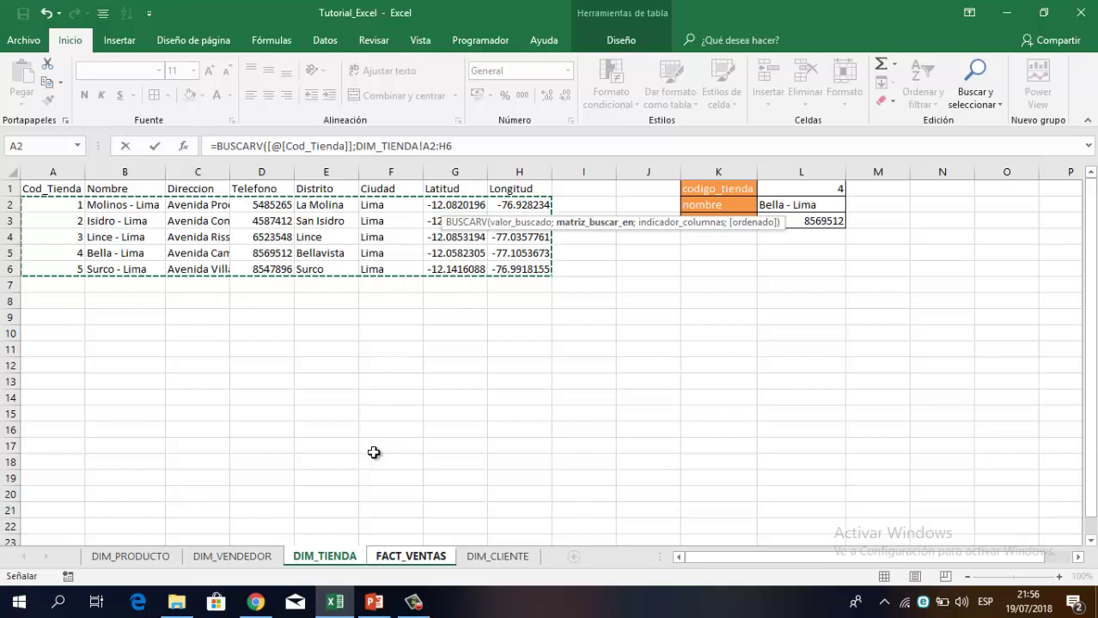
text(;2)
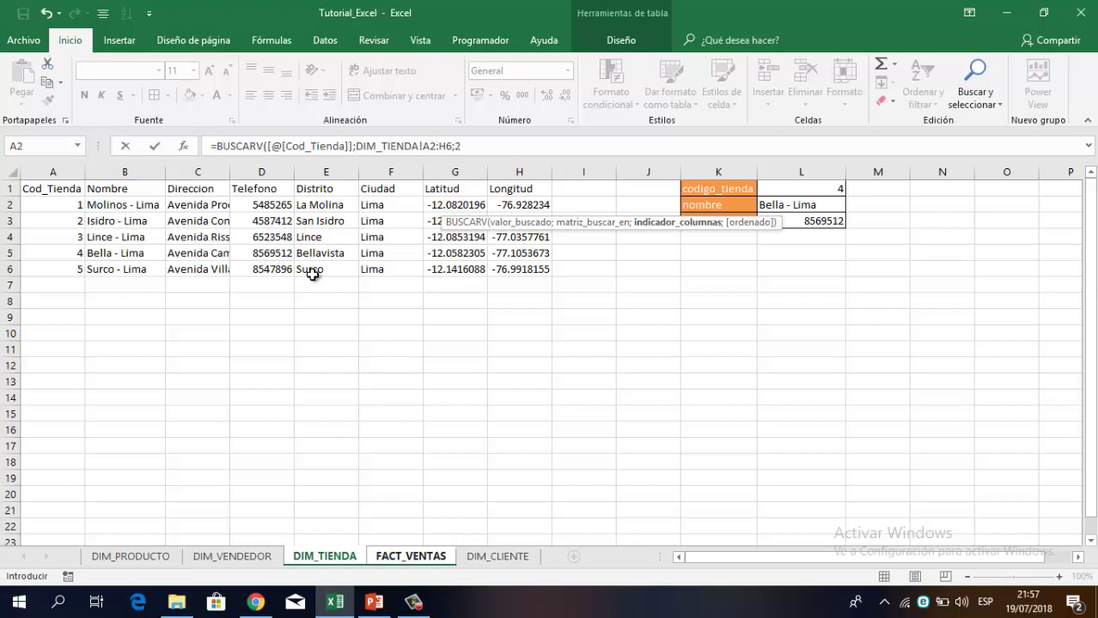
text(;)
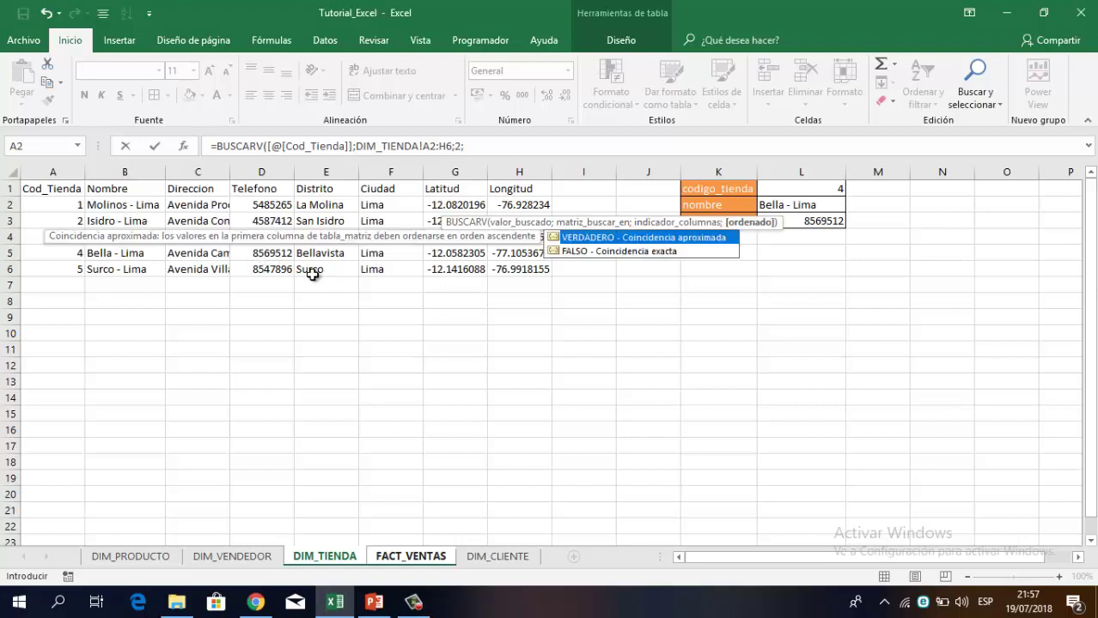
key(Down)
key(Tab)
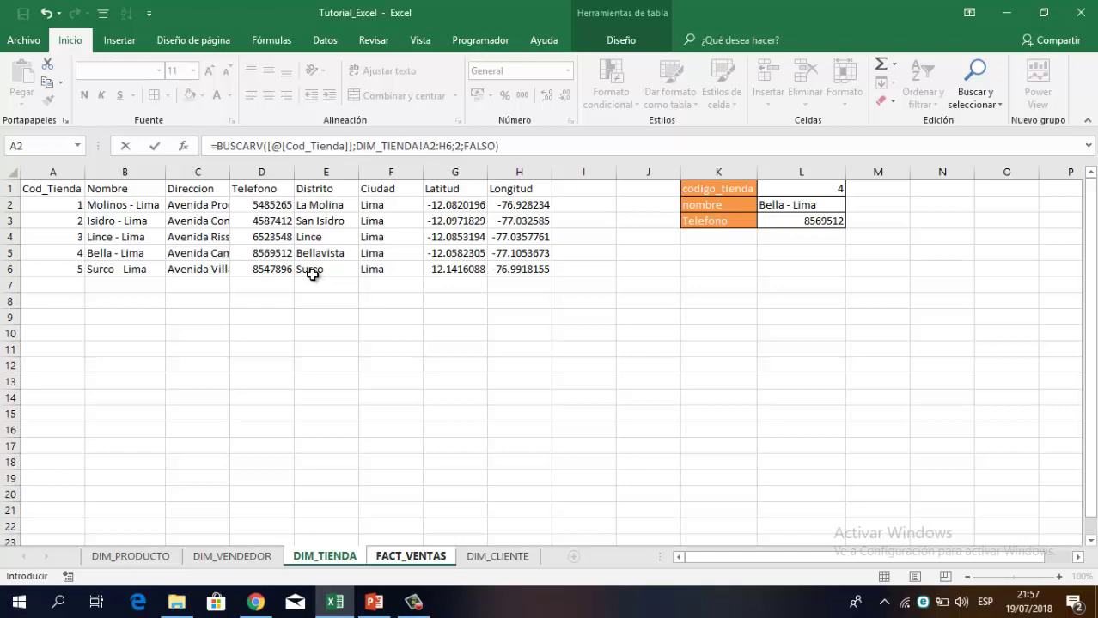
key(Return)
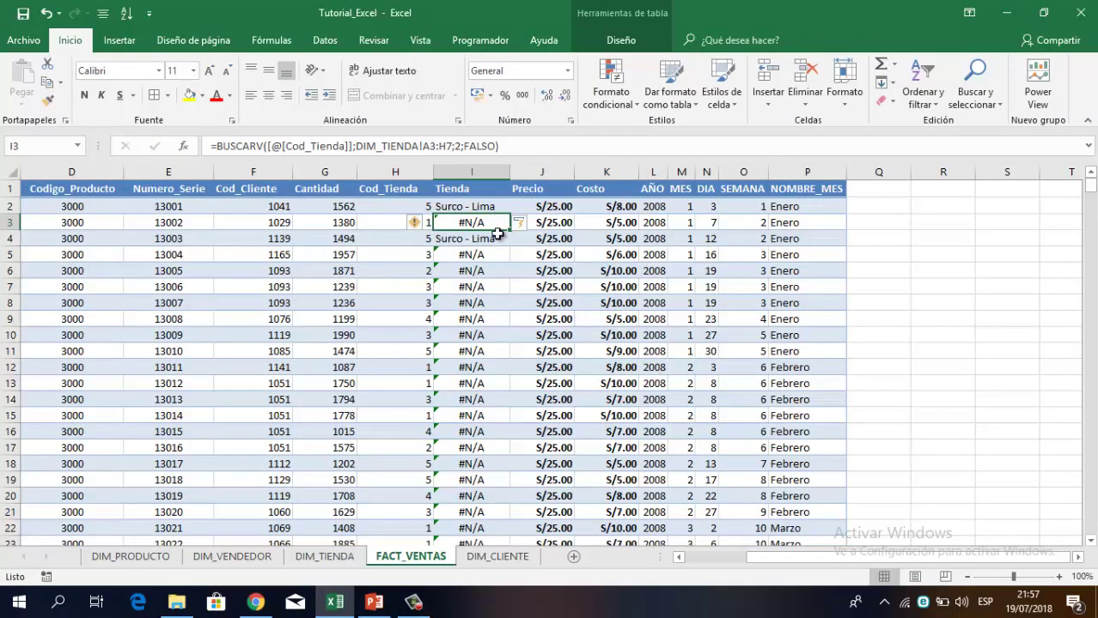
click(491, 210)
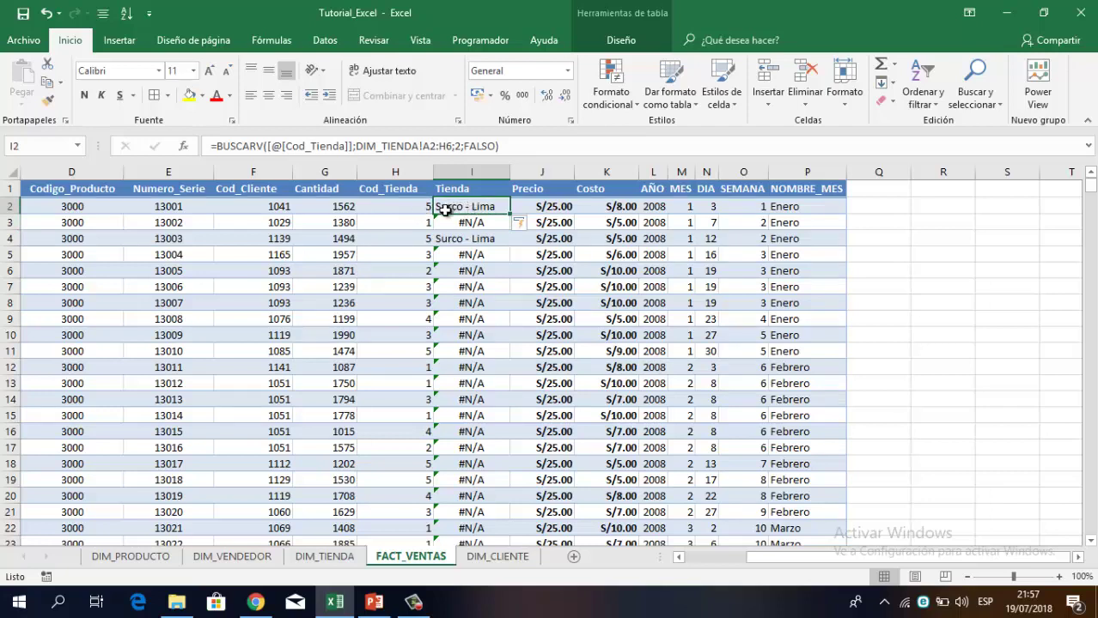
double_click(510, 218)
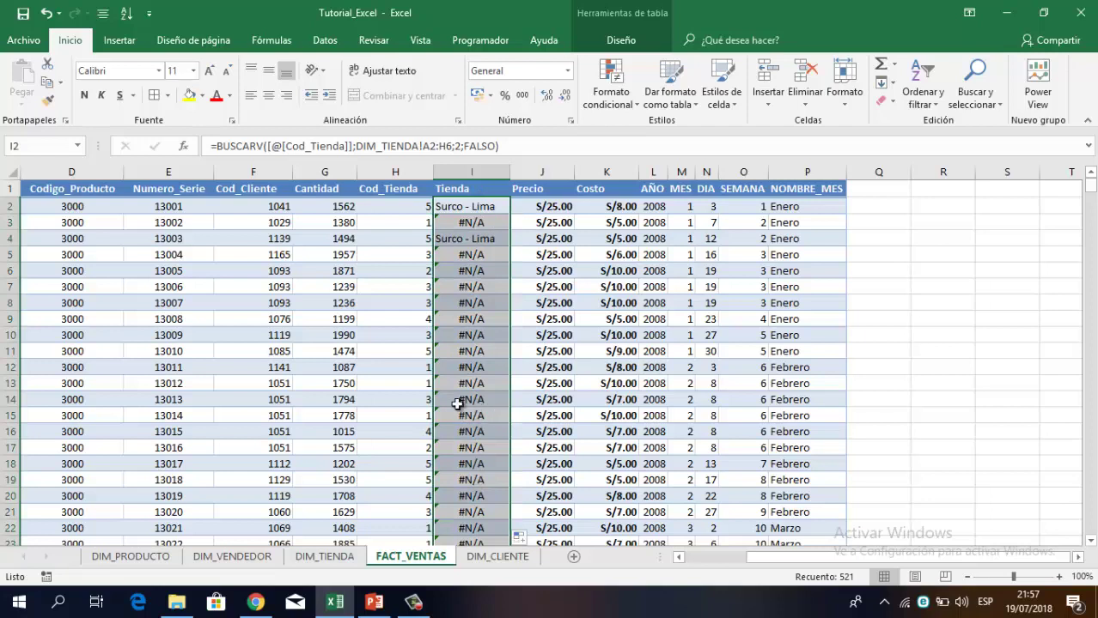
click(509, 215)
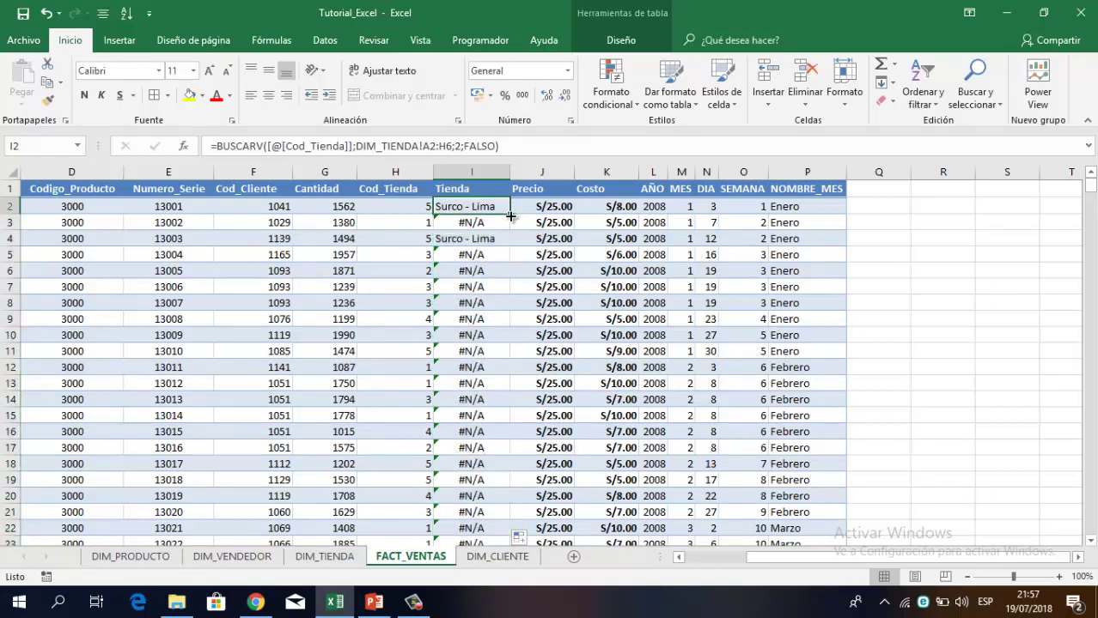
double_click(510, 216)
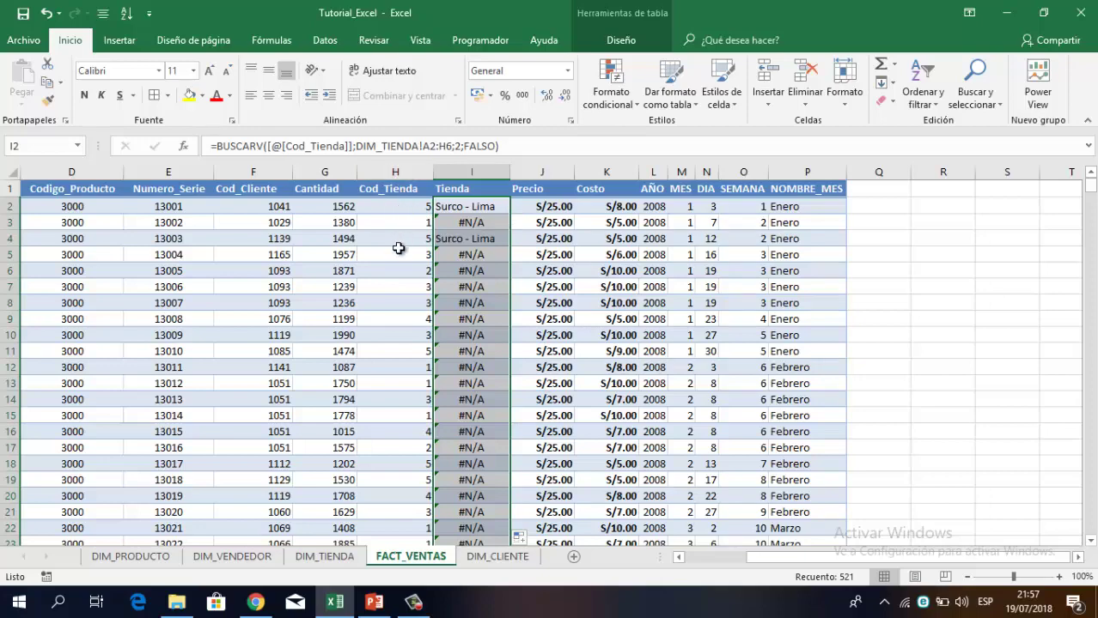
scroll(415, 367, down, 5)
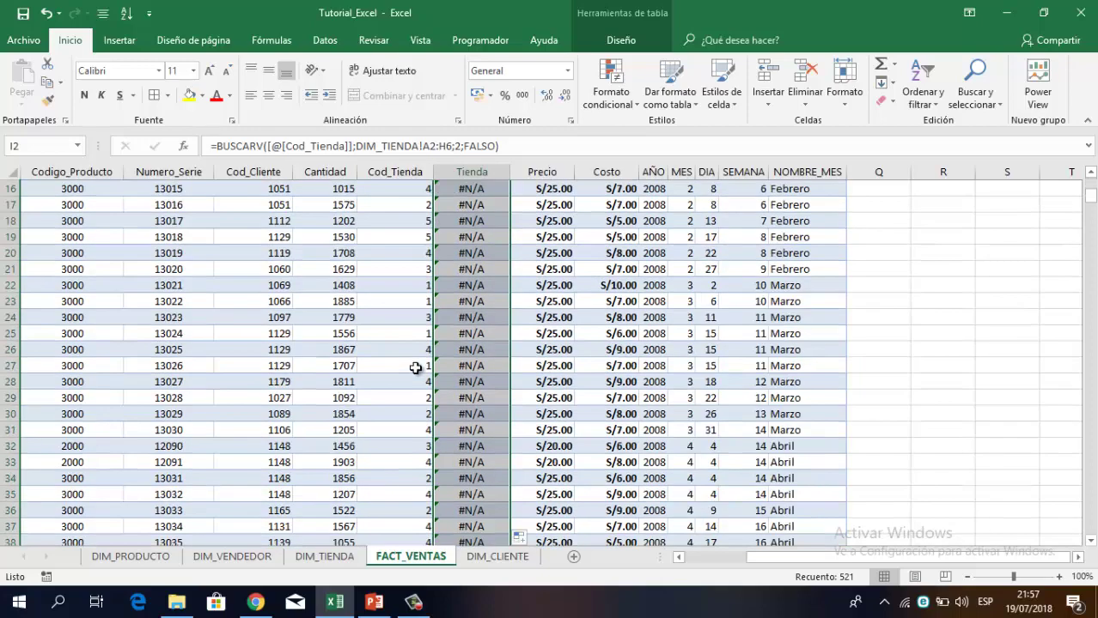
click(415, 367)
key(ctrl+Down)
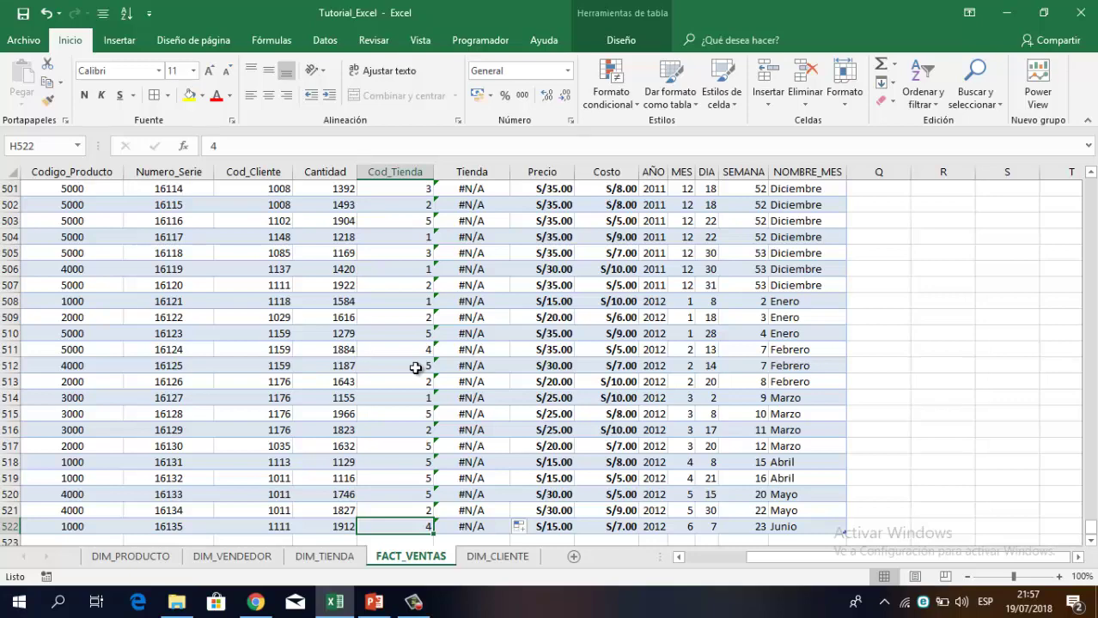
key(ctrl+Up)
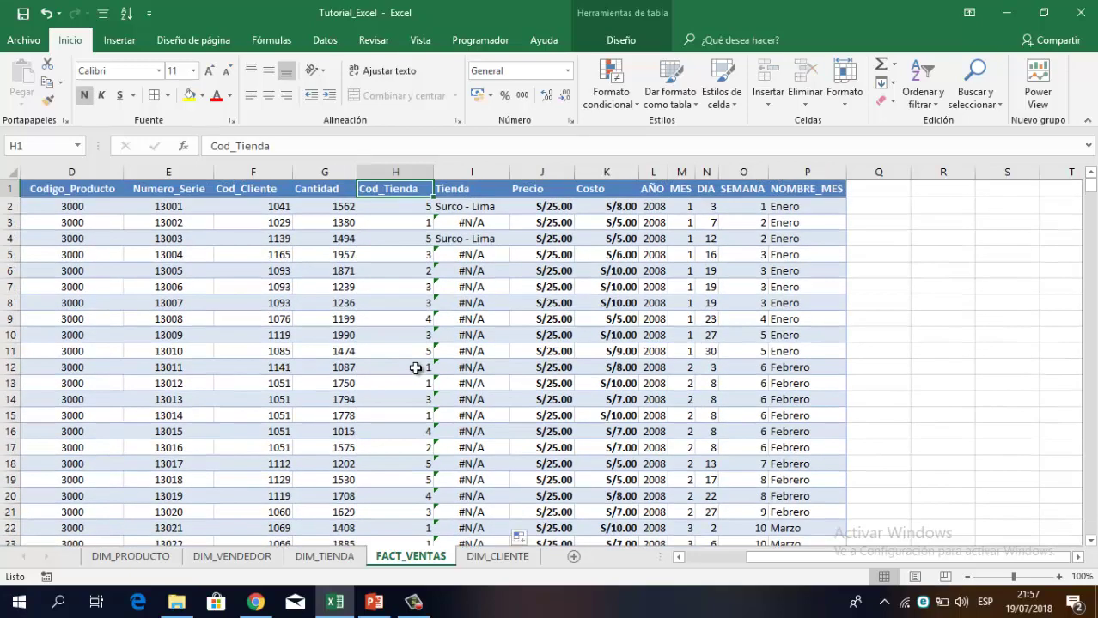
key(Right)
key(Down)
key(Down)
key(Up)
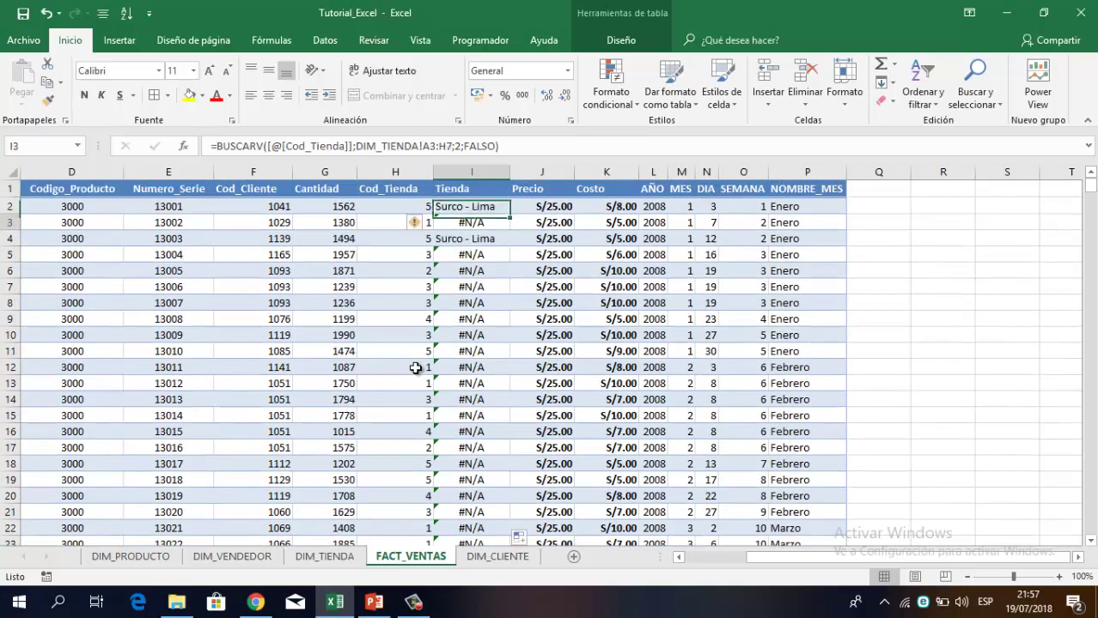
key(Down)
key(F2)
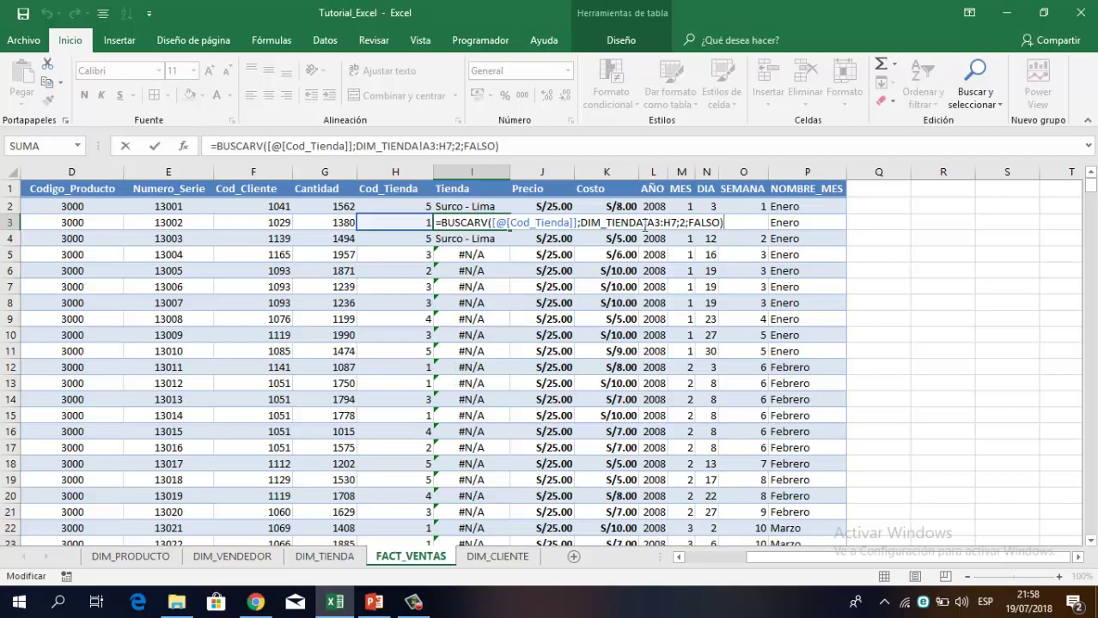
key(Escape)
key(Up)
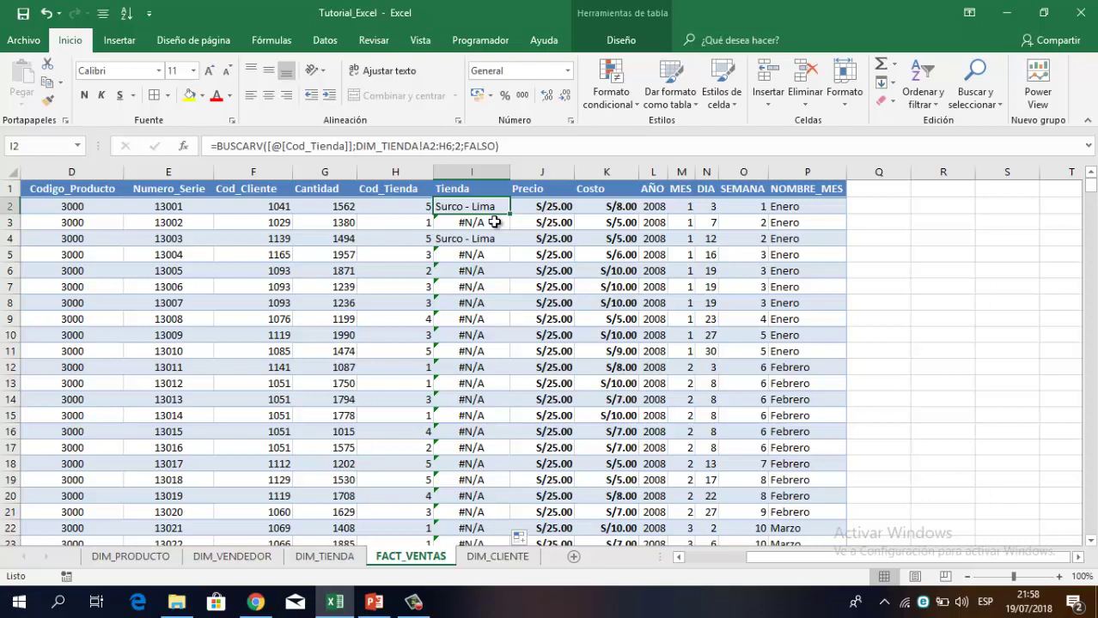
key(F2)
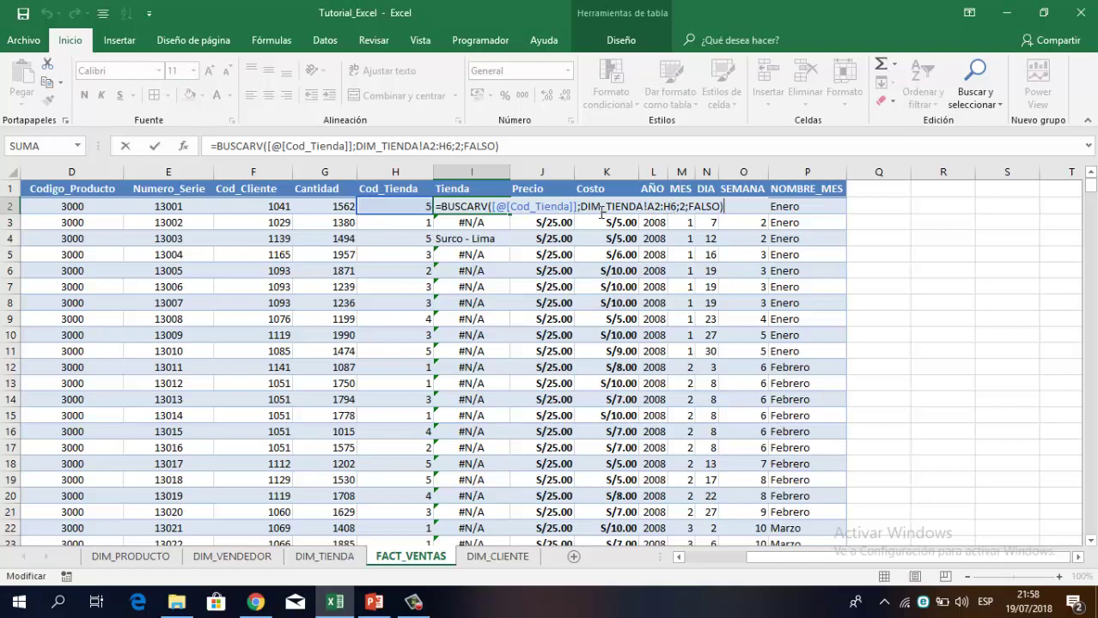
key(ctrl+Return)
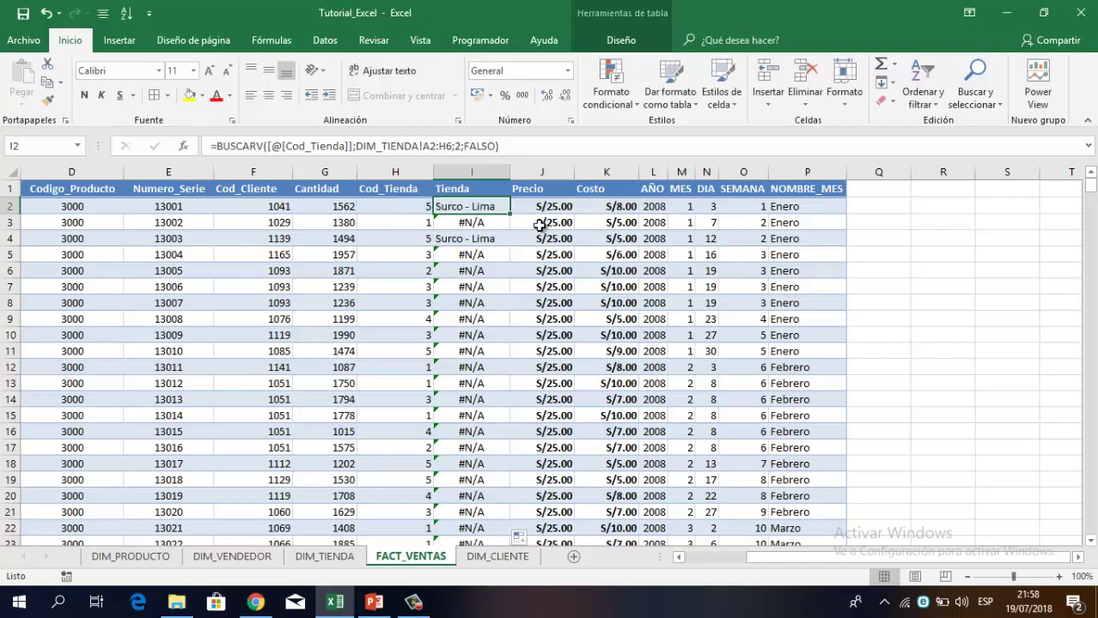
key(Down)
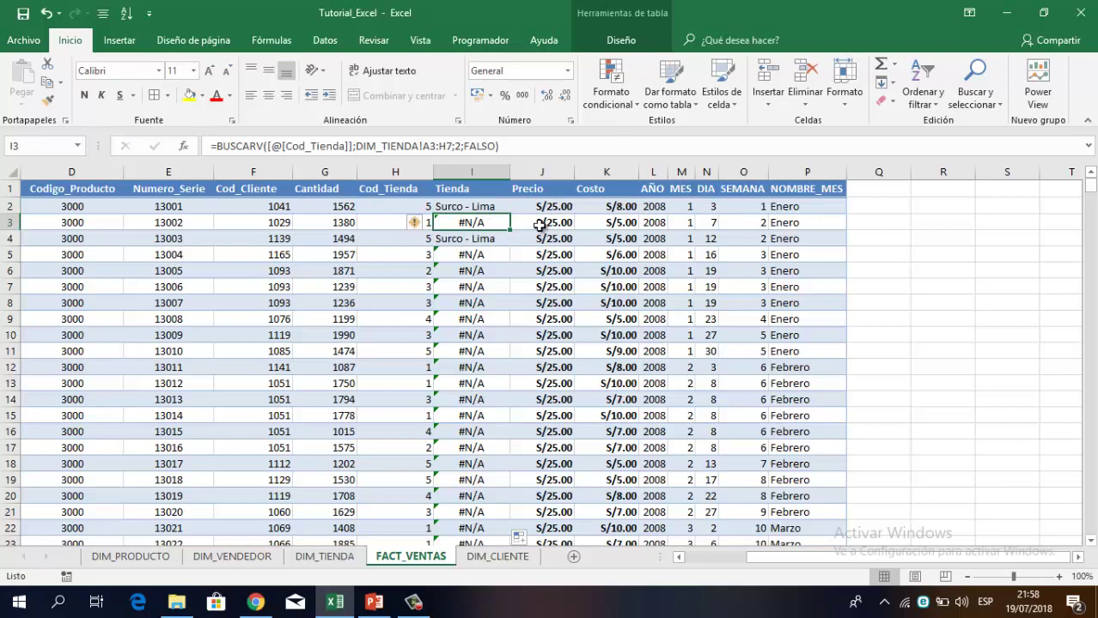
key(F2)
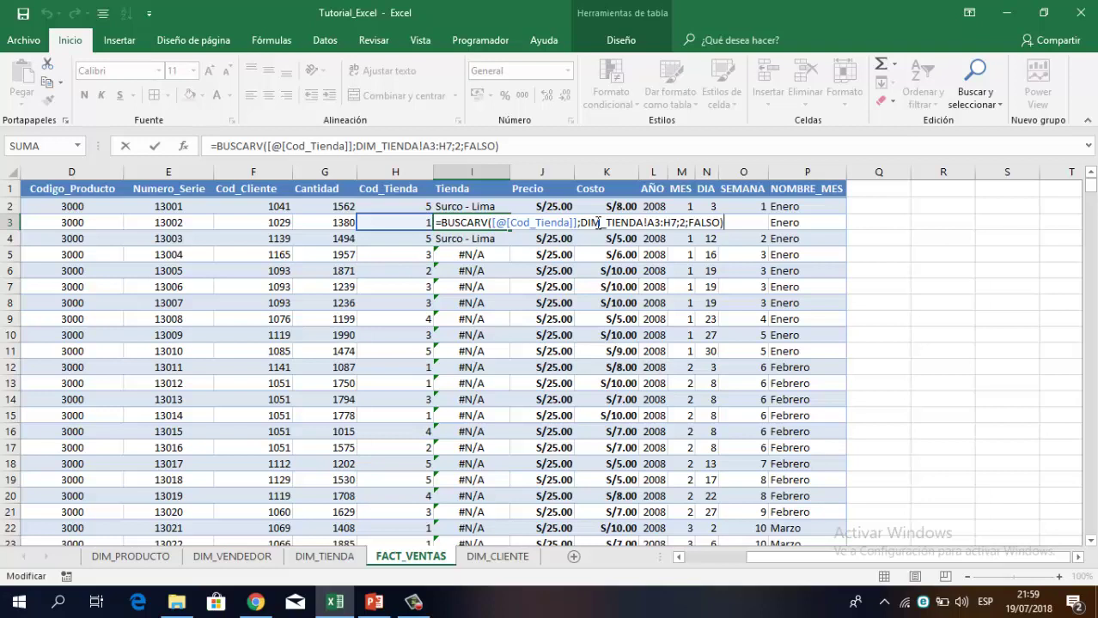
key(ctrl+Return)
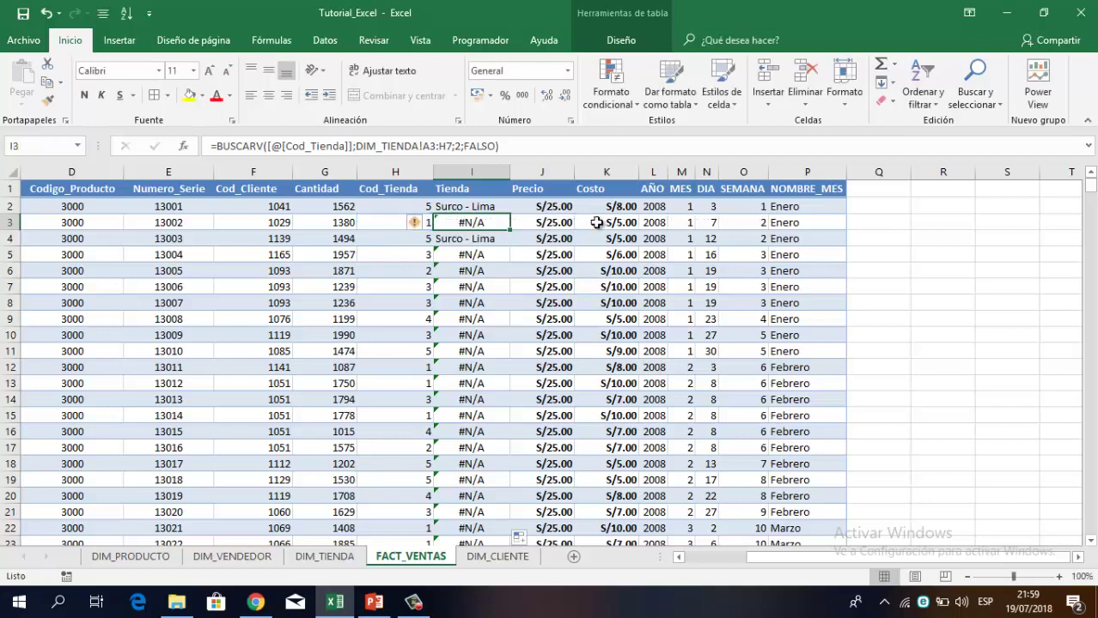
key(Down)
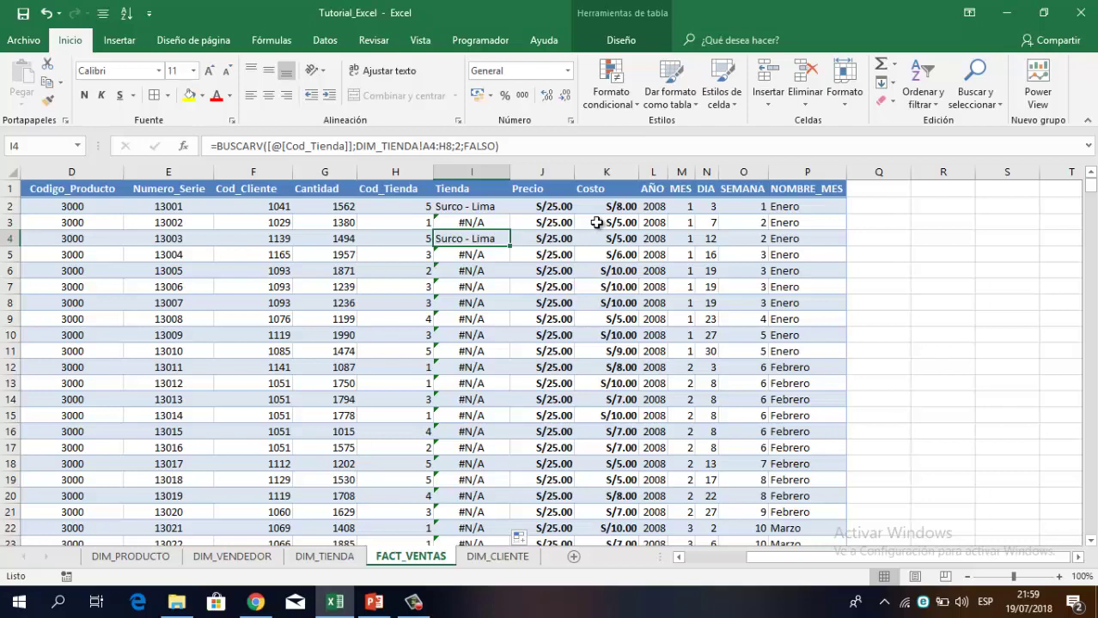
key(F2)
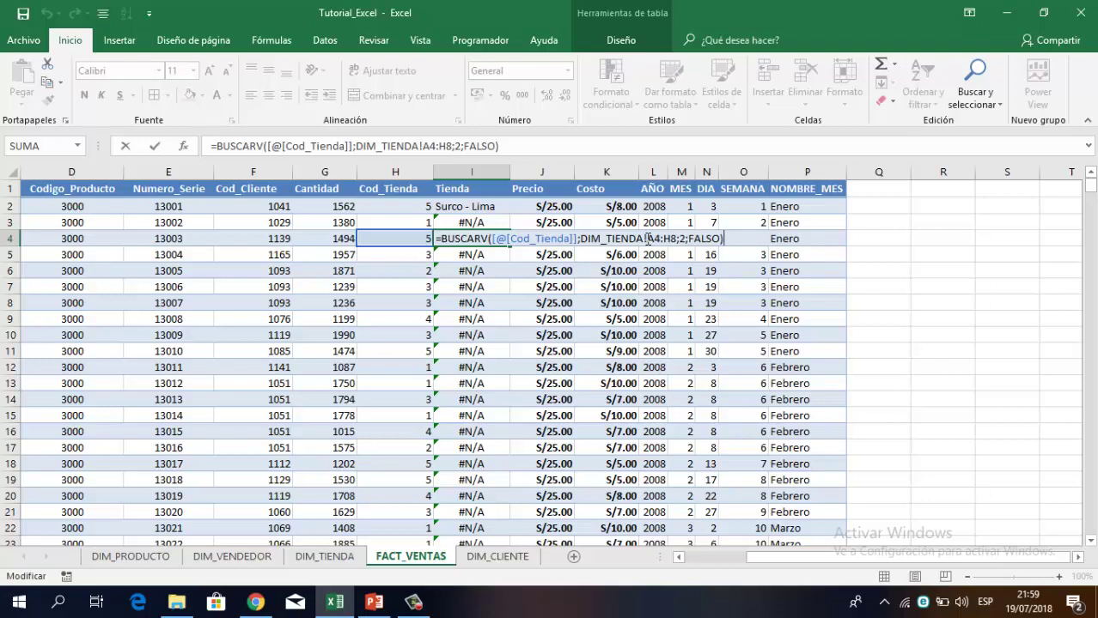
key(ctrl+Return)
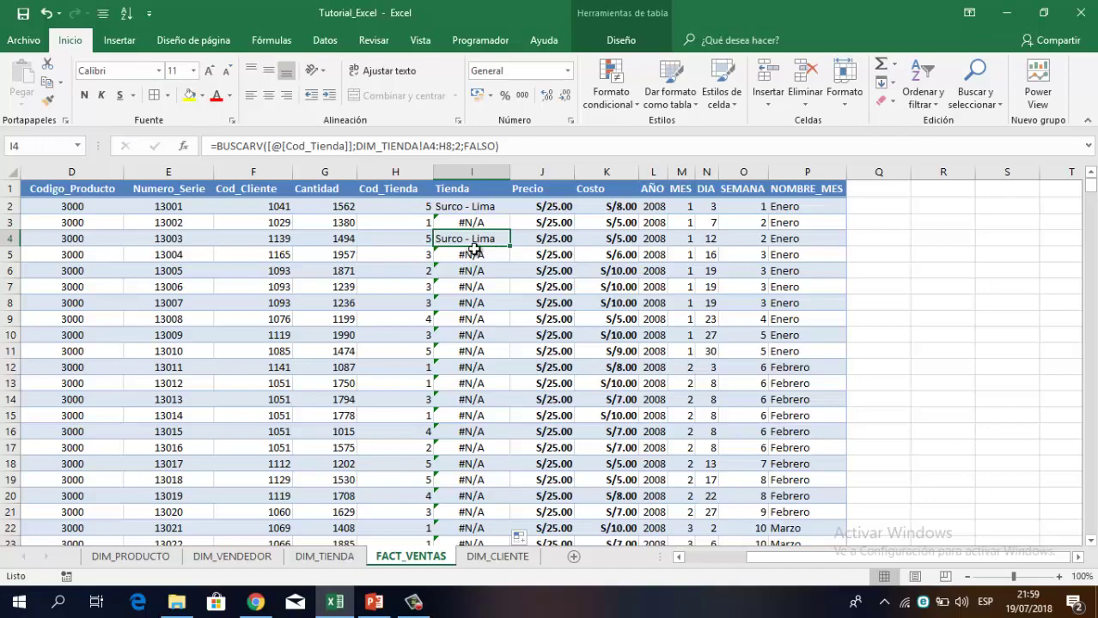
scroll(466, 331, down, 3)
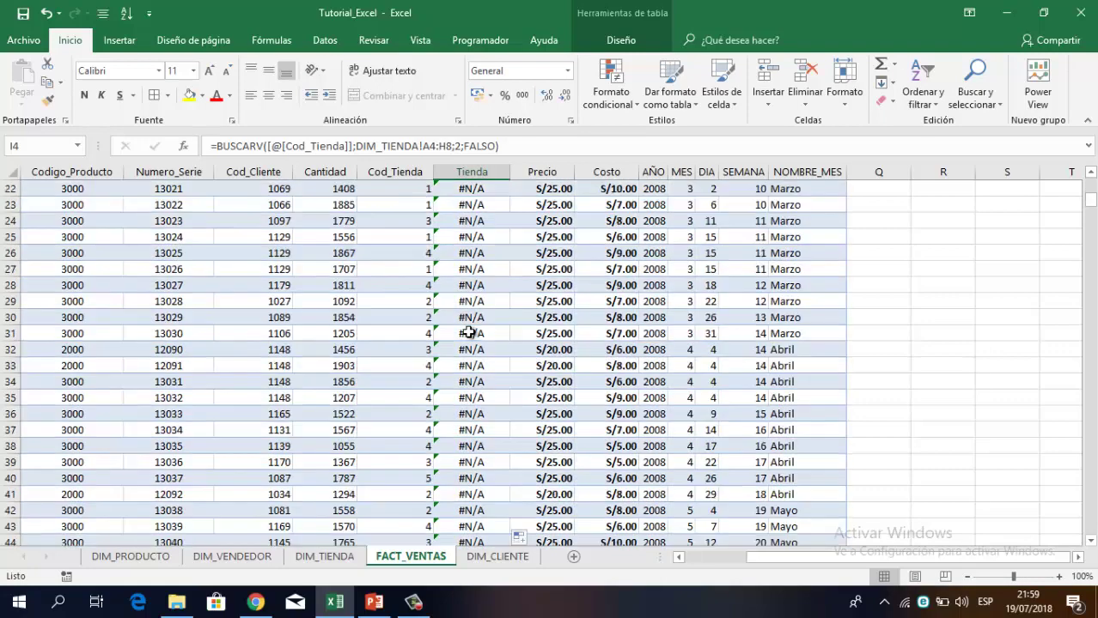
scroll(468, 332, down, 10)
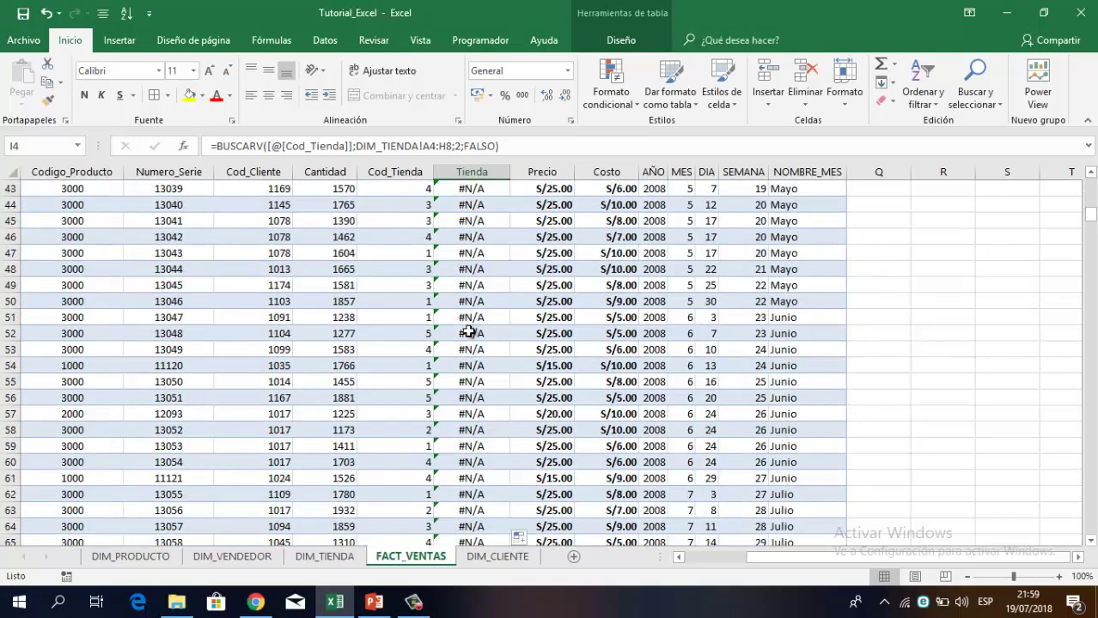
scroll(468, 343, down, 1)
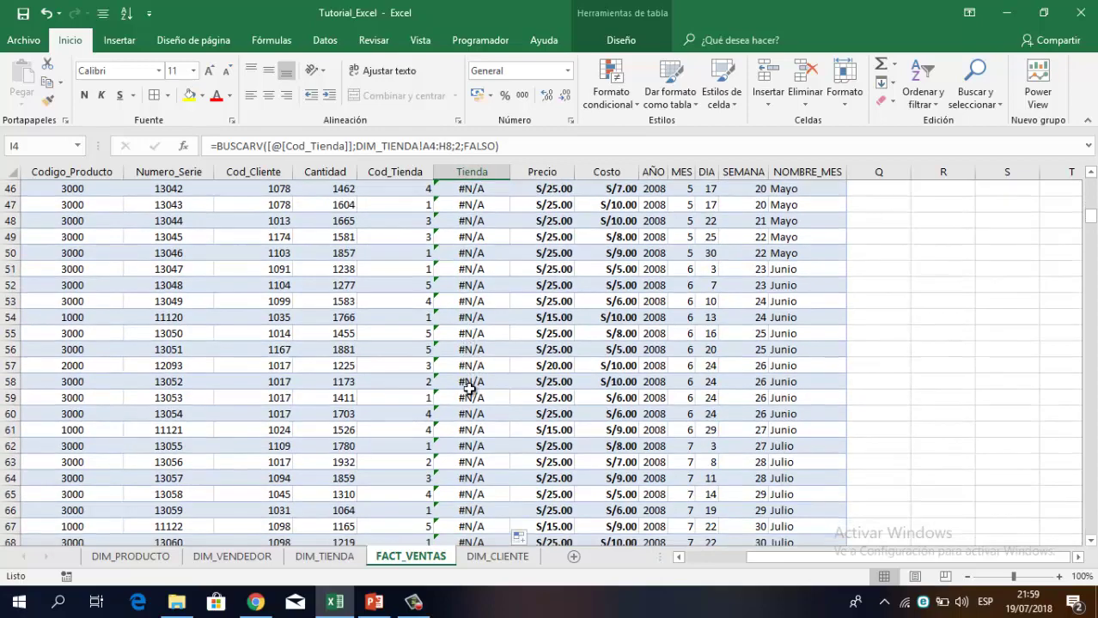
click(471, 418)
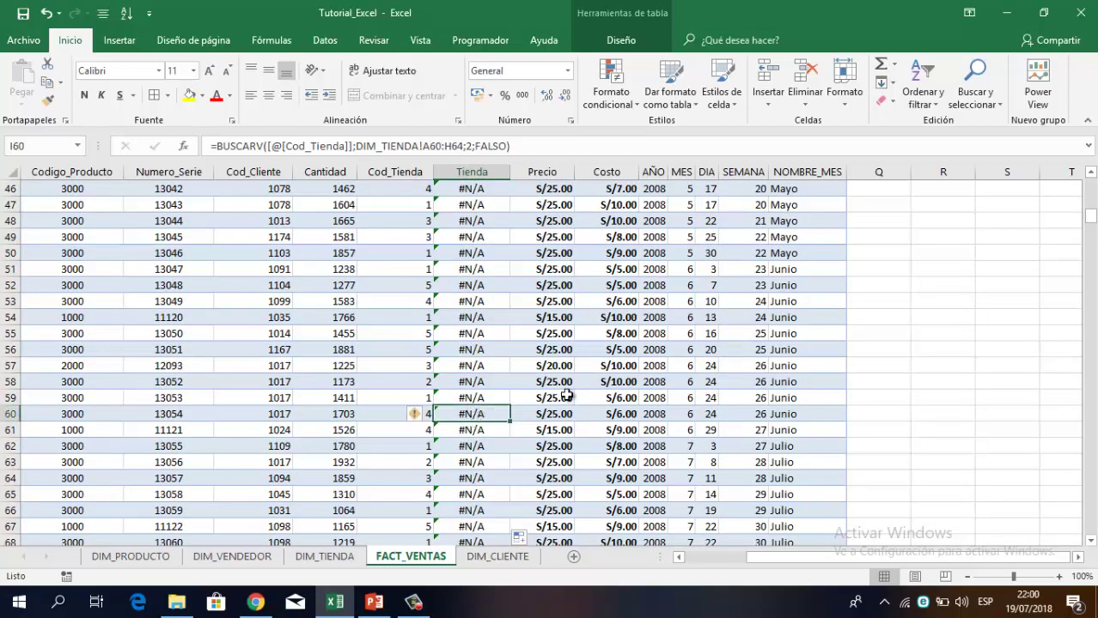
key(F2)
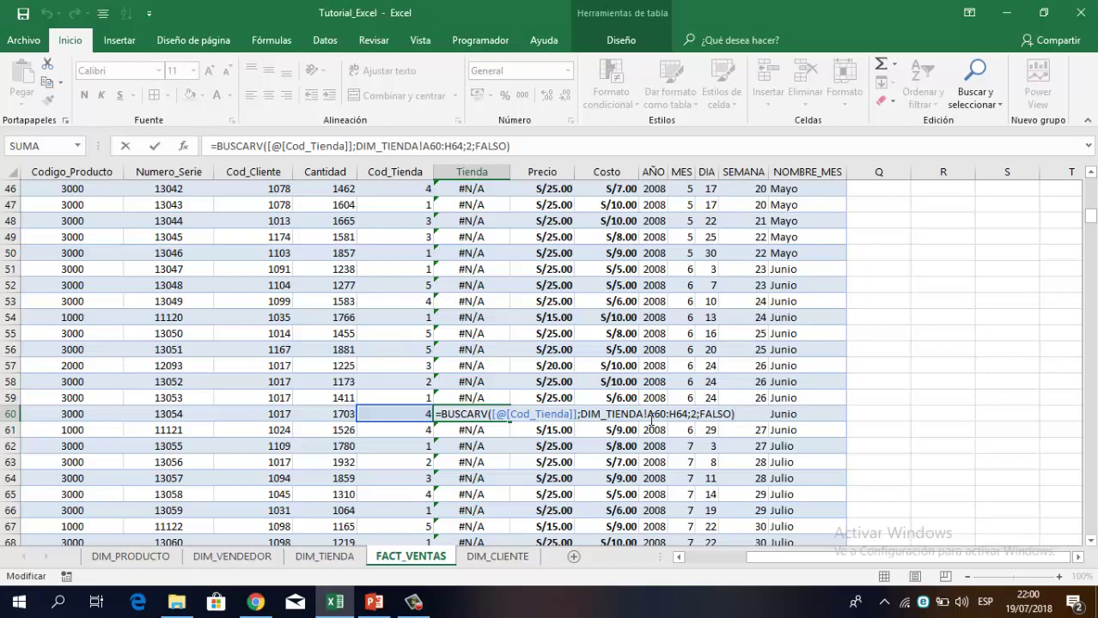
key(Escape)
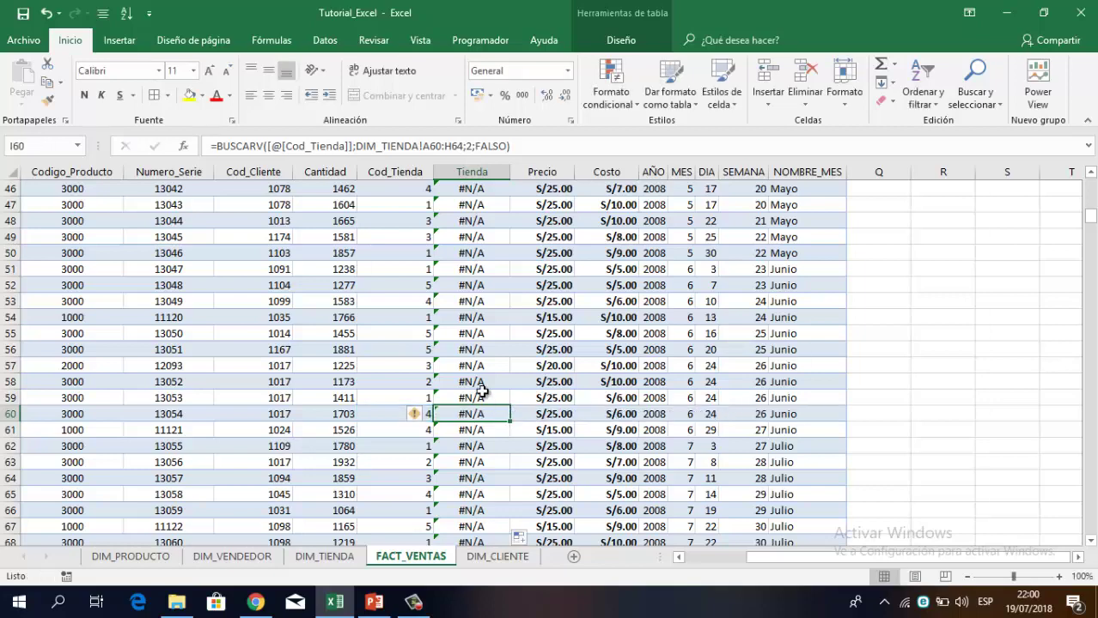
scroll(481, 391, up, 4)
scroll(481, 391, up, 6)
scroll(481, 391, up, 5)
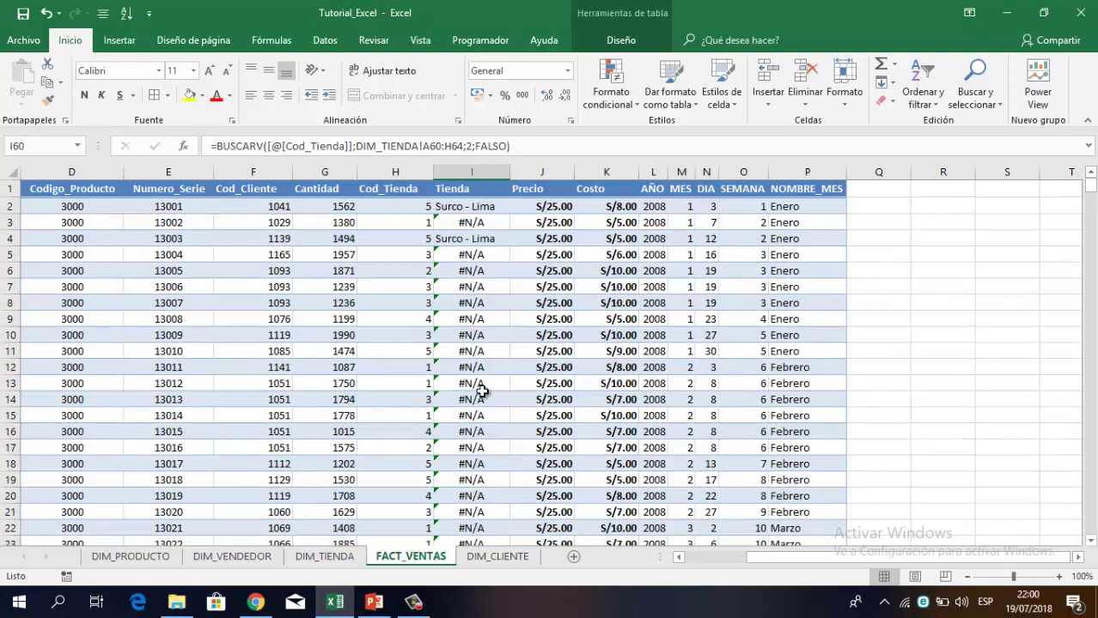
- Lock the I2 BUSCARV range as DIM_TIENDA!$A$2:$H$6 so the Tienda column shows store names instead of #N/A
click(485, 211)
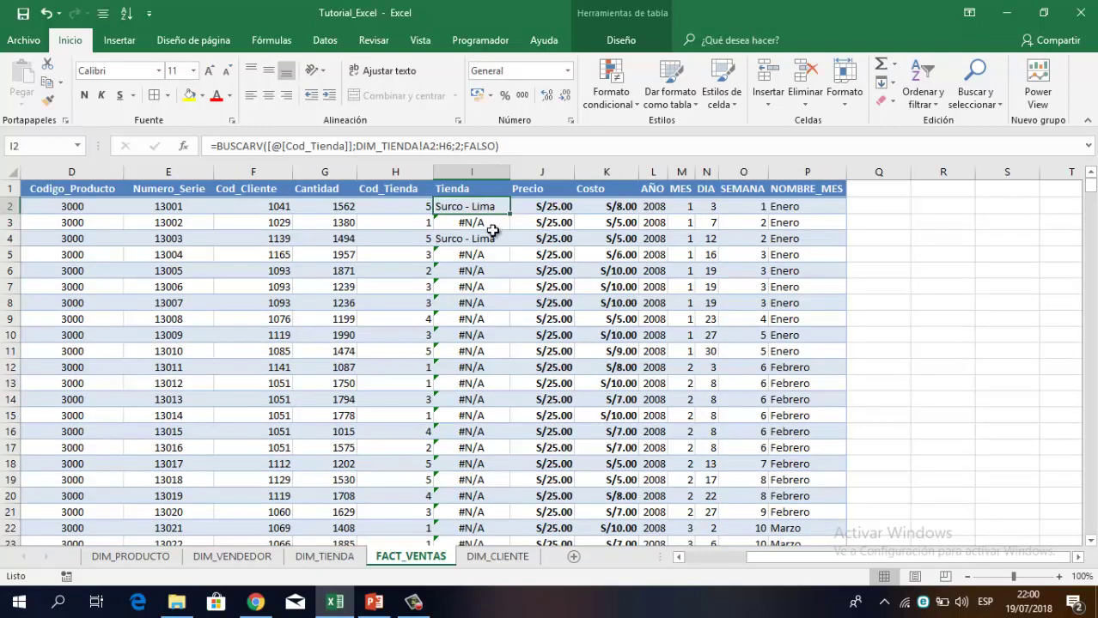
key(F2)
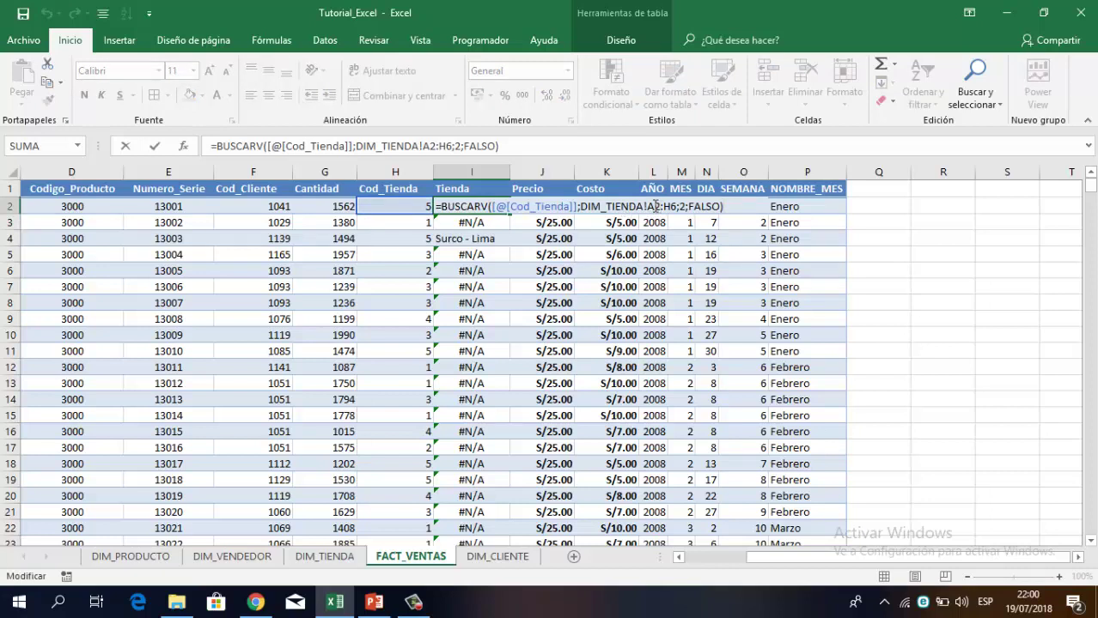
click(654, 207)
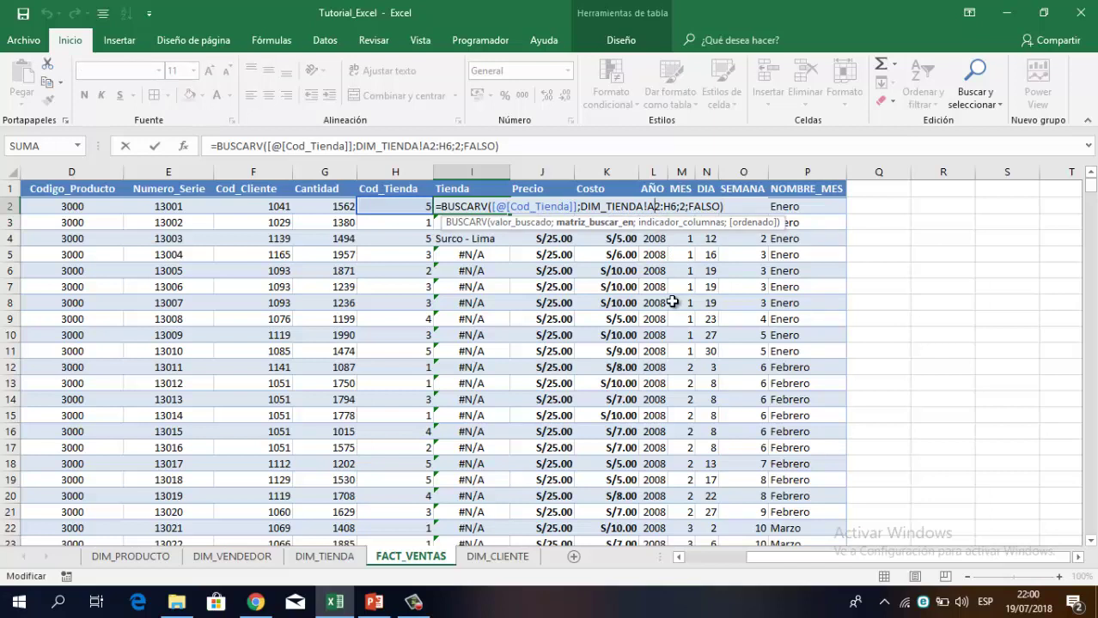
key(F4)
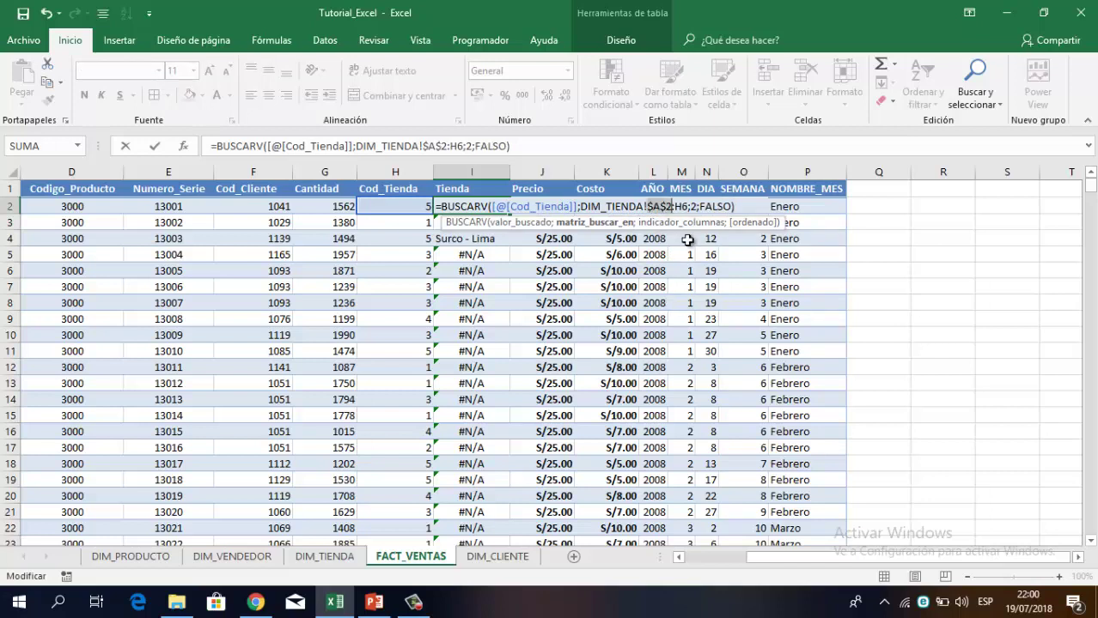
click(683, 206)
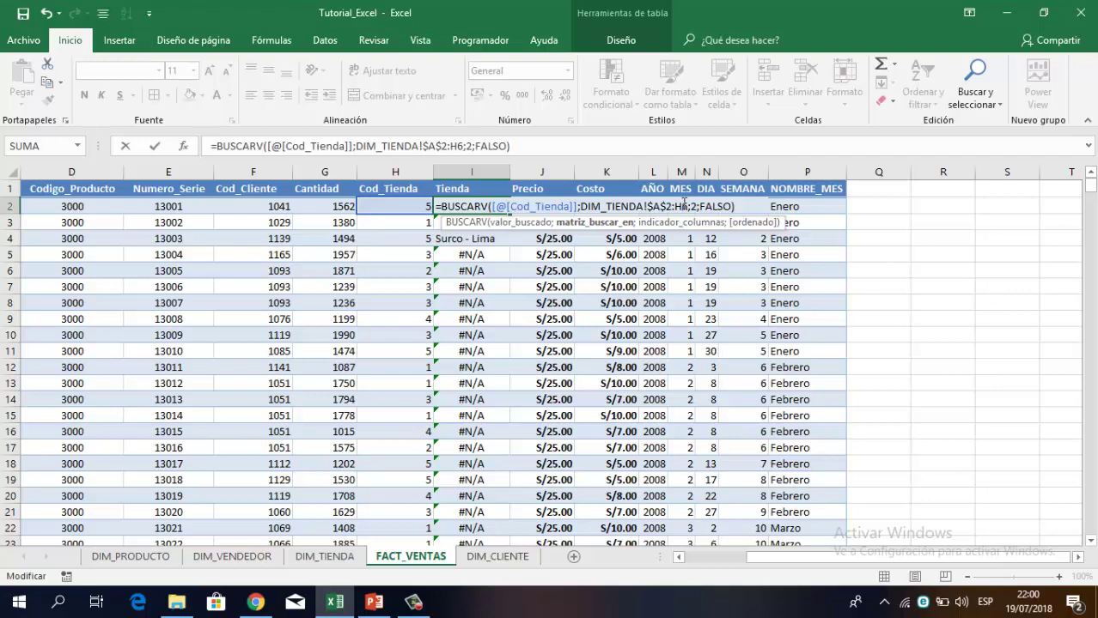
key(F4)
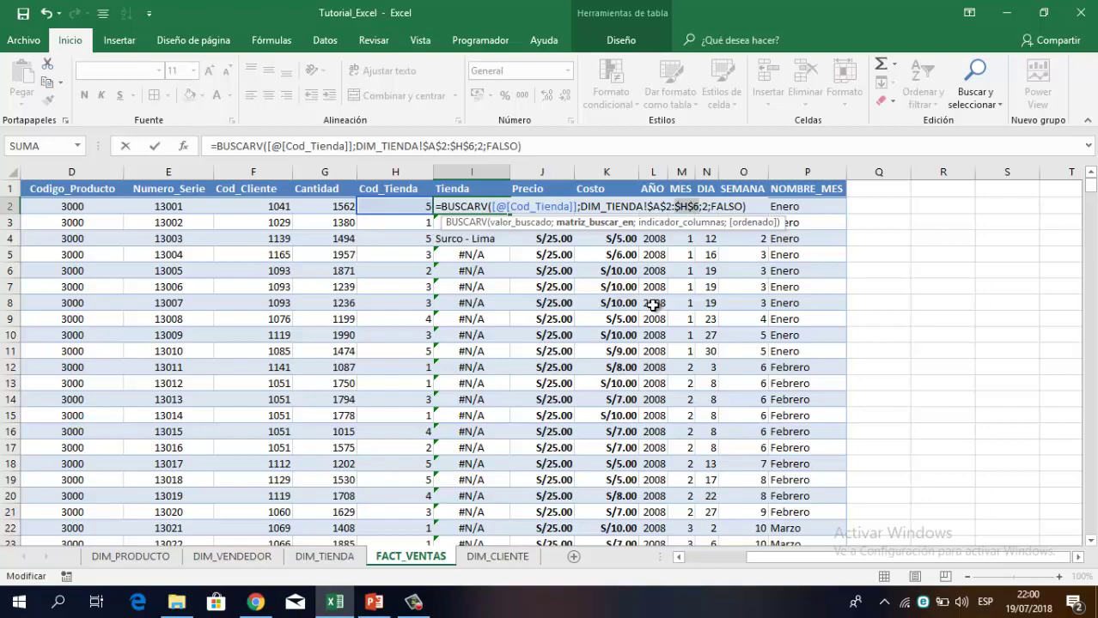
key(Return)
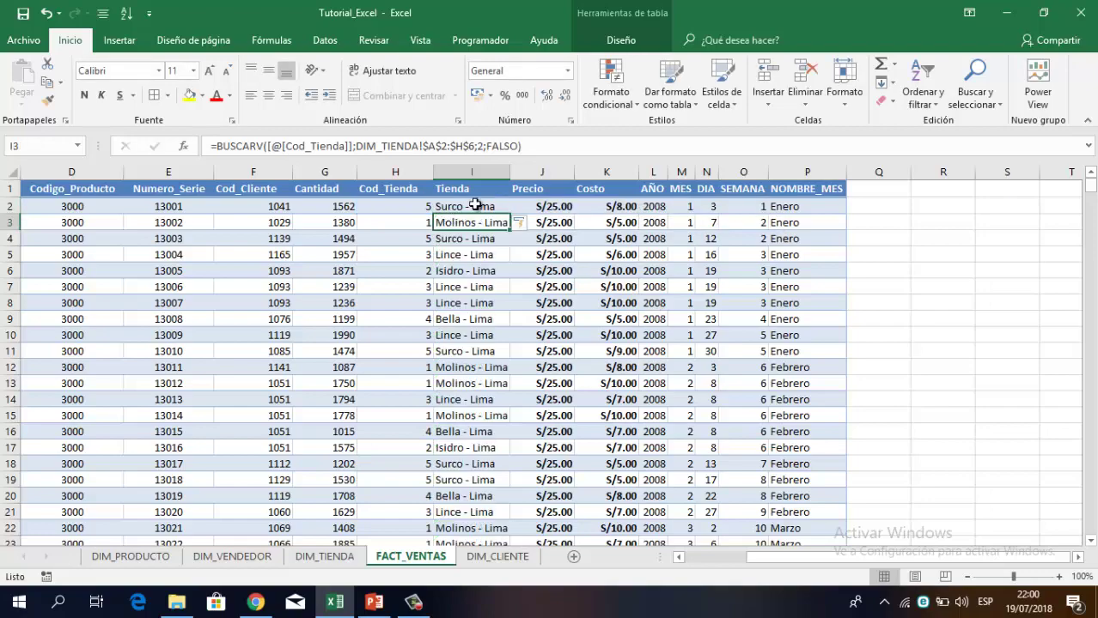
click(475, 206)
scroll(482, 249, down, 3)
scroll(485, 258, down, 4)
scroll(486, 260, down, 4)
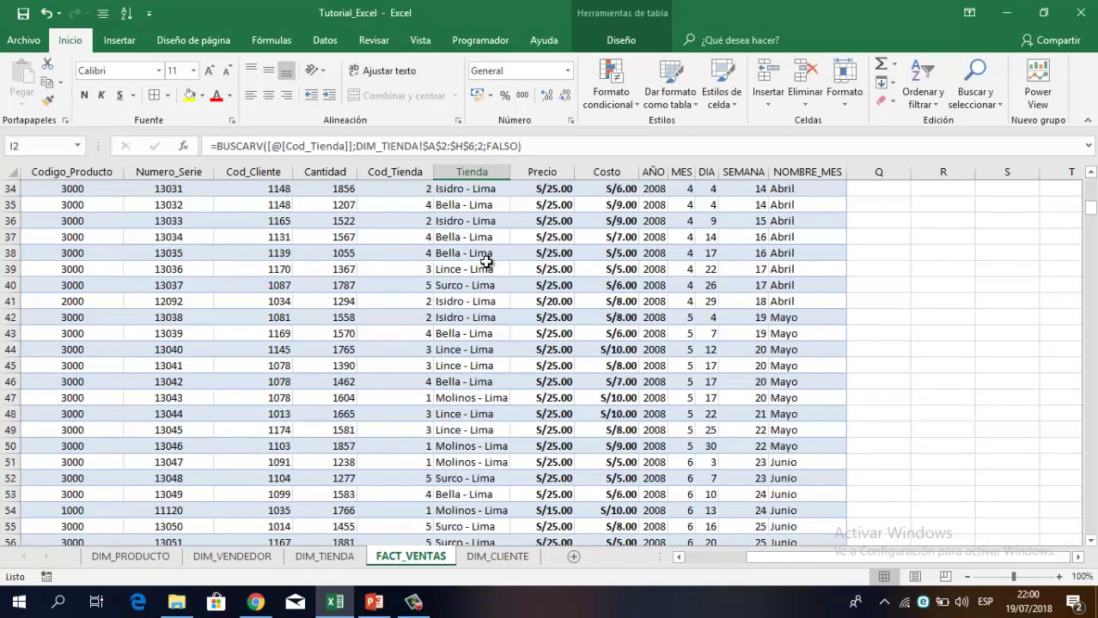
scroll(486, 260, up, 6)
scroll(486, 258, up, 4)
scroll(483, 333, down, 4)
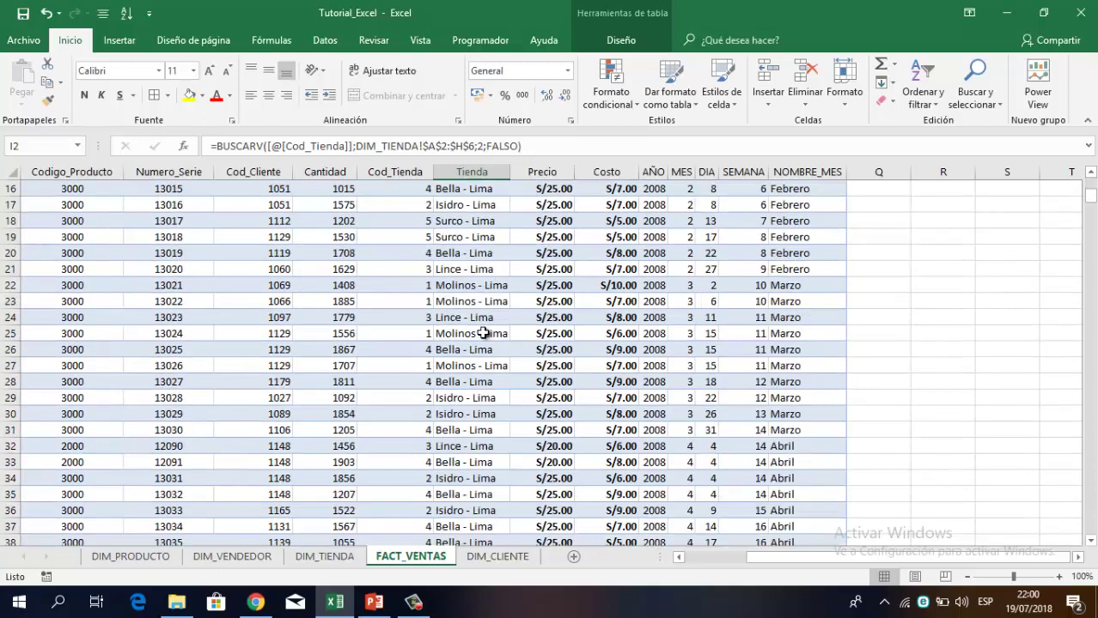
scroll(483, 333, down, 10)
scroll(483, 334, down, 8)
scroll(483, 333, up, 4)
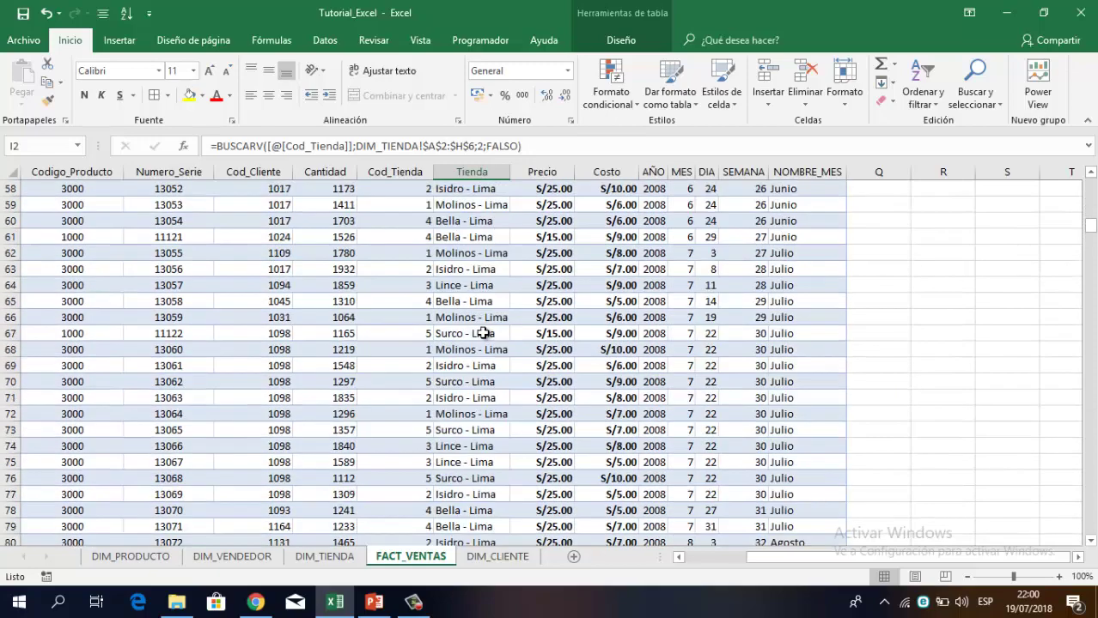
scroll(485, 331, down, 4)
scroll(484, 326, up, 3)
scroll(483, 313, up, 2)
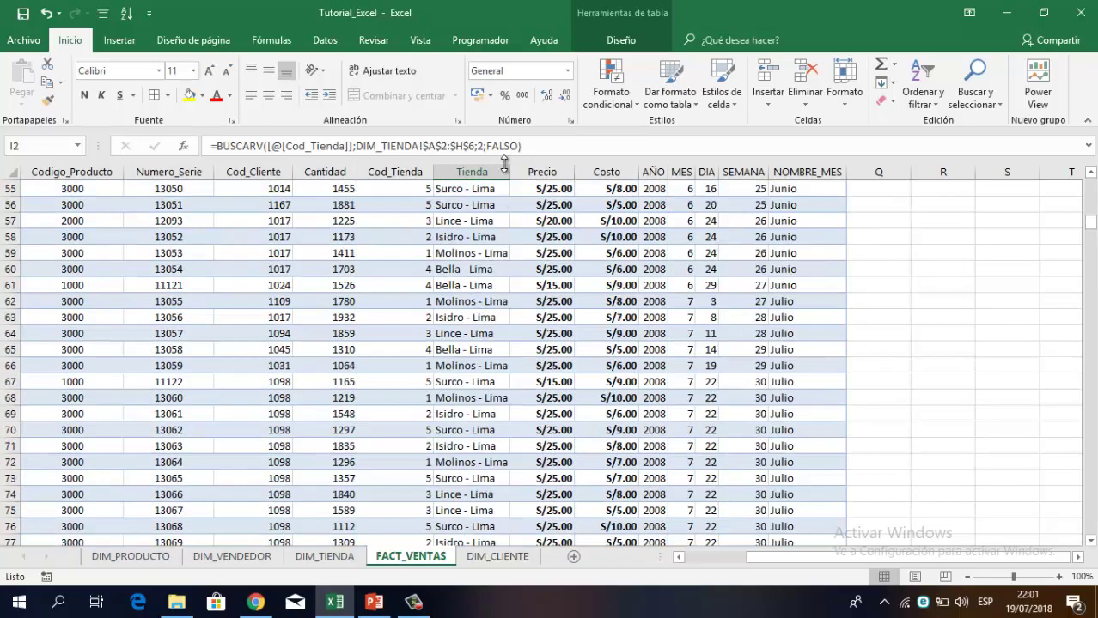
click(475, 268)
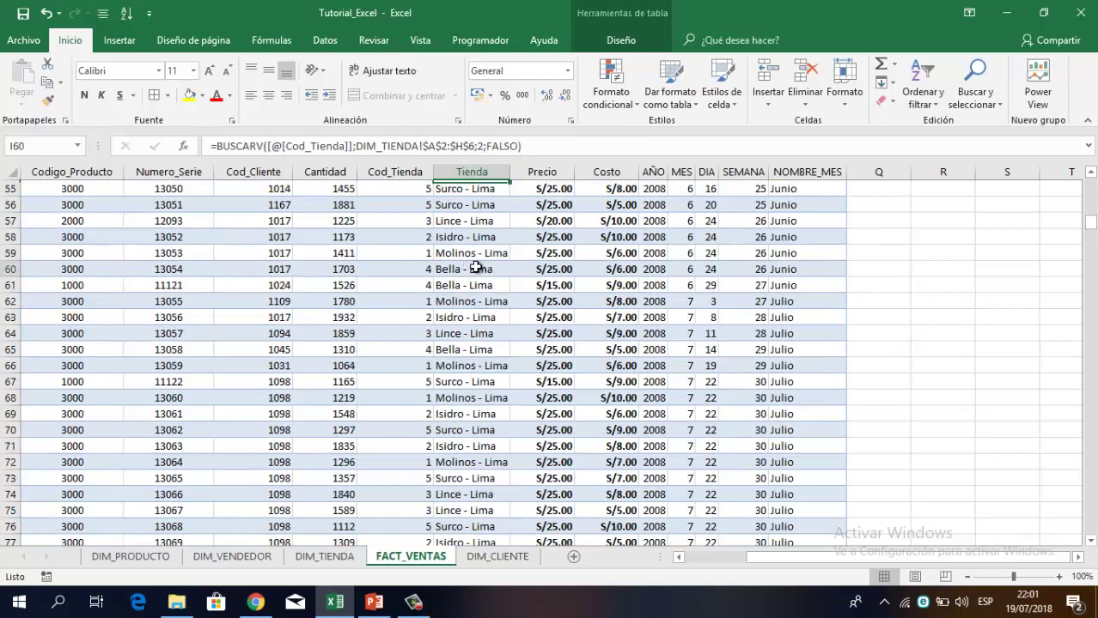
key(F2)
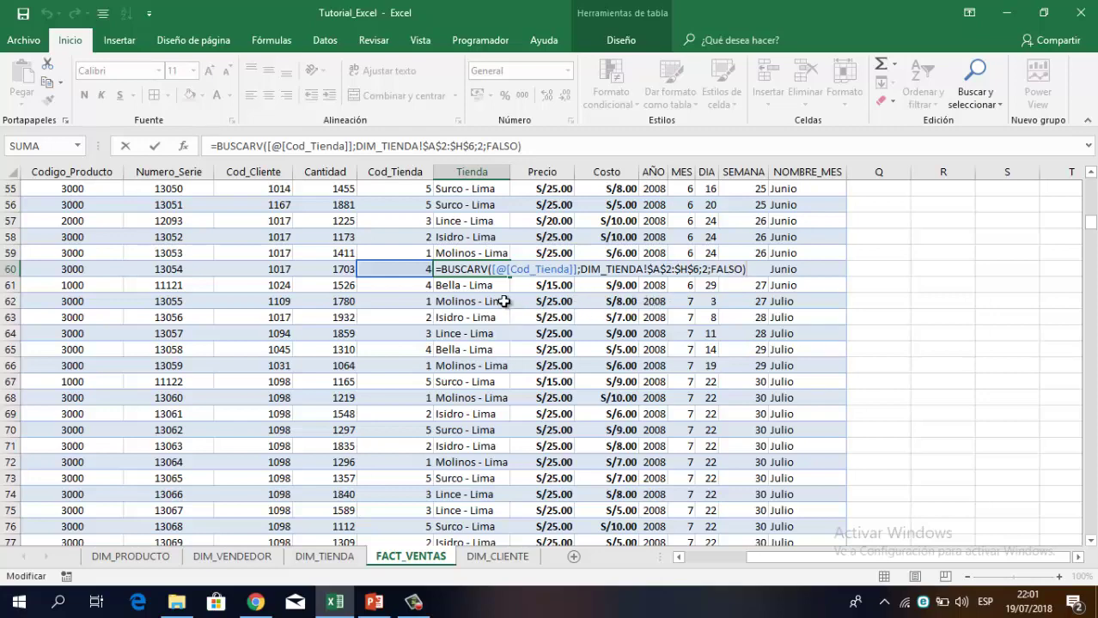
key(ctrl+Return)
scroll(502, 301, up, 2)
scroll(498, 299, up, 2)
scroll(495, 297, up, 4)
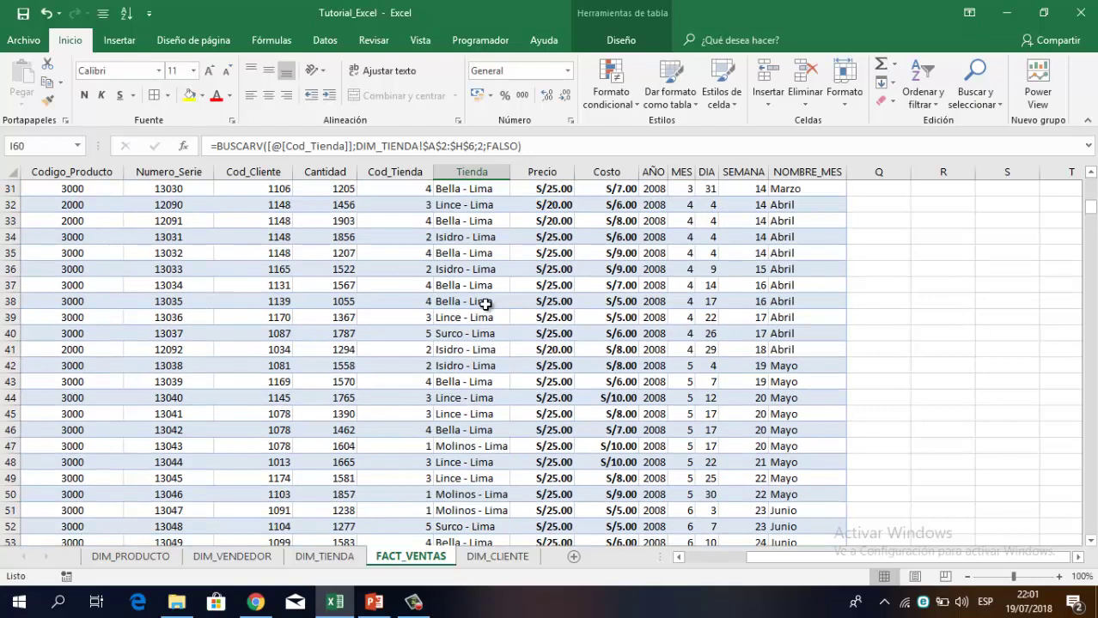
scroll(494, 295, up, 4)
scroll(494, 295, up, 3)
scroll(494, 295, up, 4)
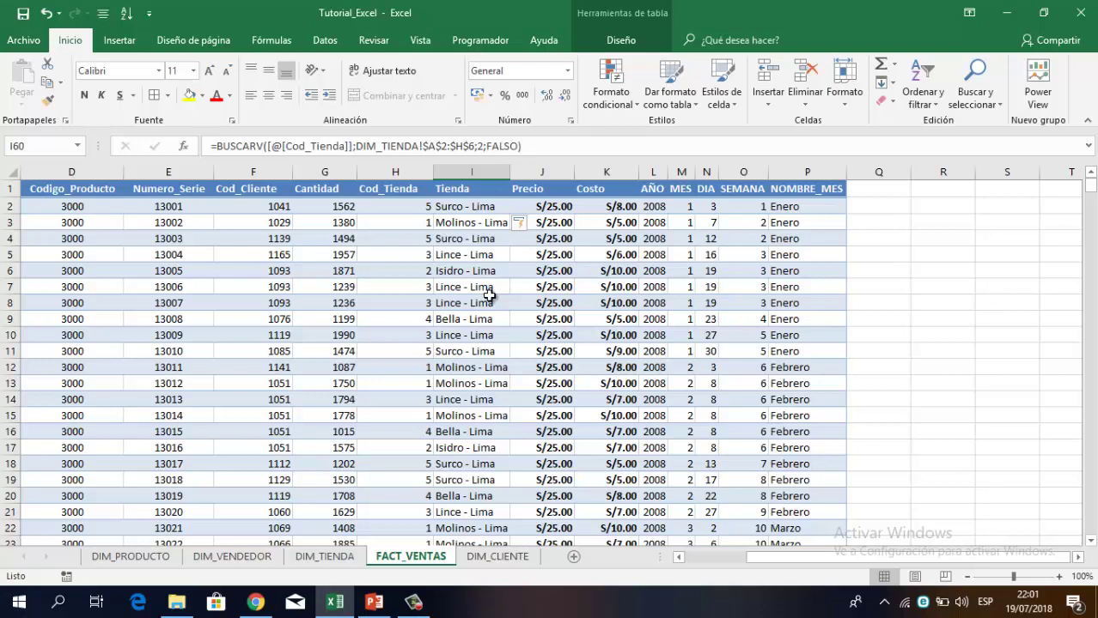
click(481, 208)
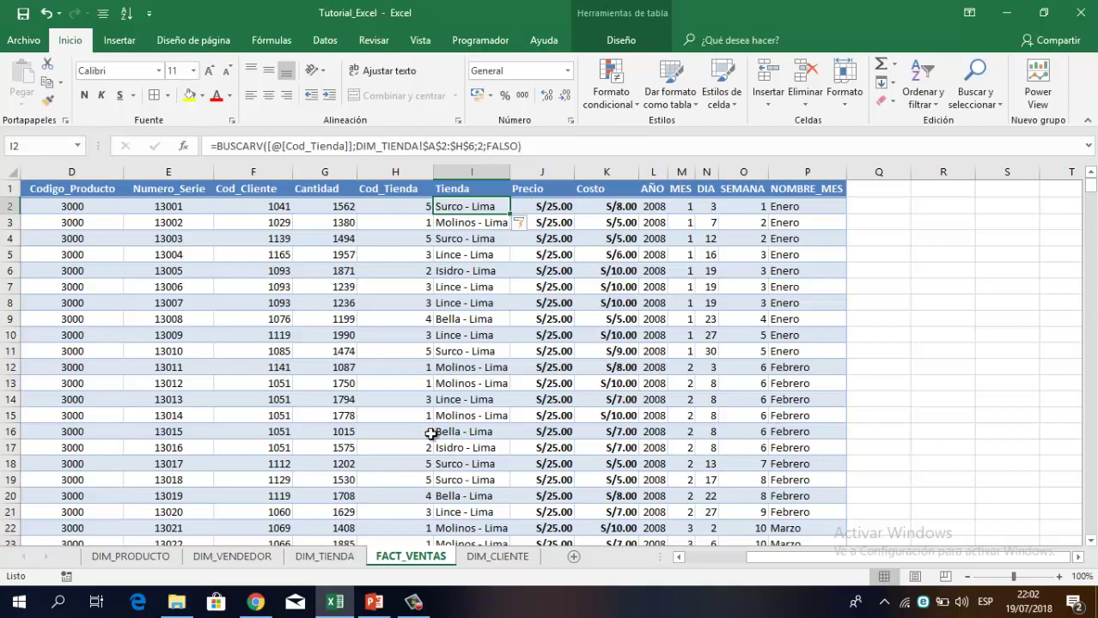
click(413, 602)
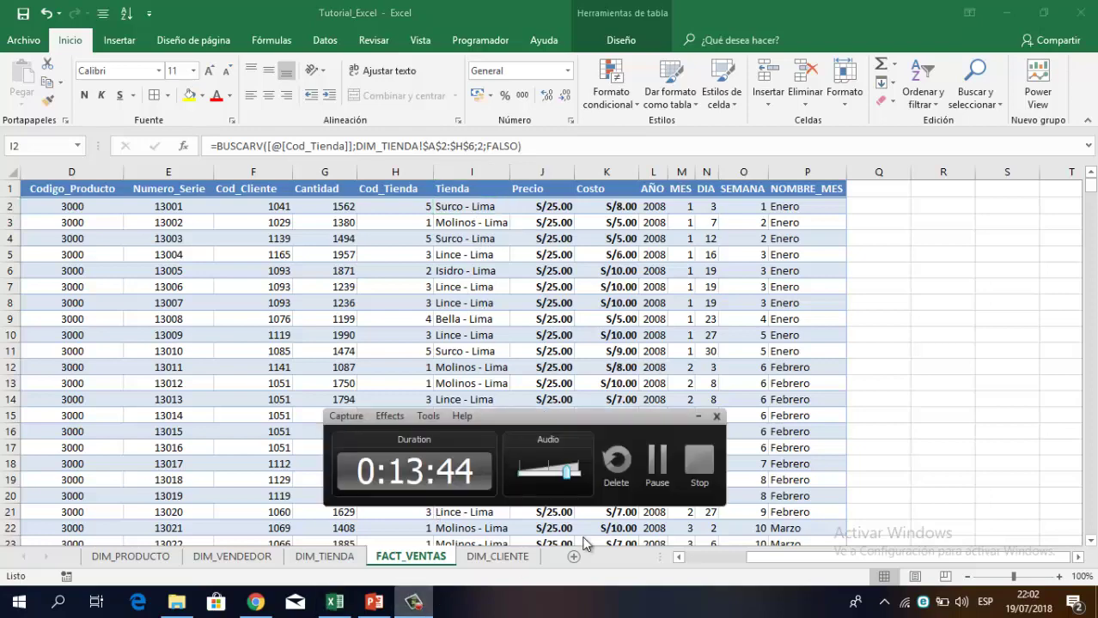